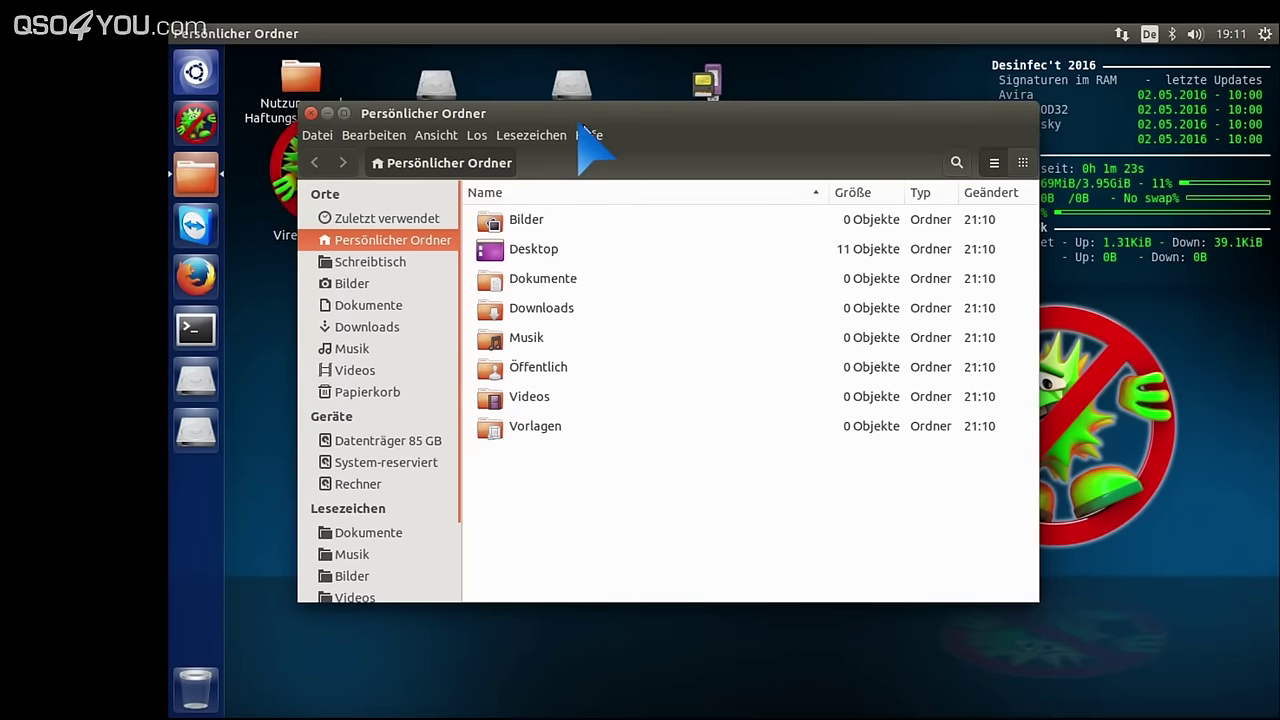
{"action": "left_click", "coordinate": [377, 331]}
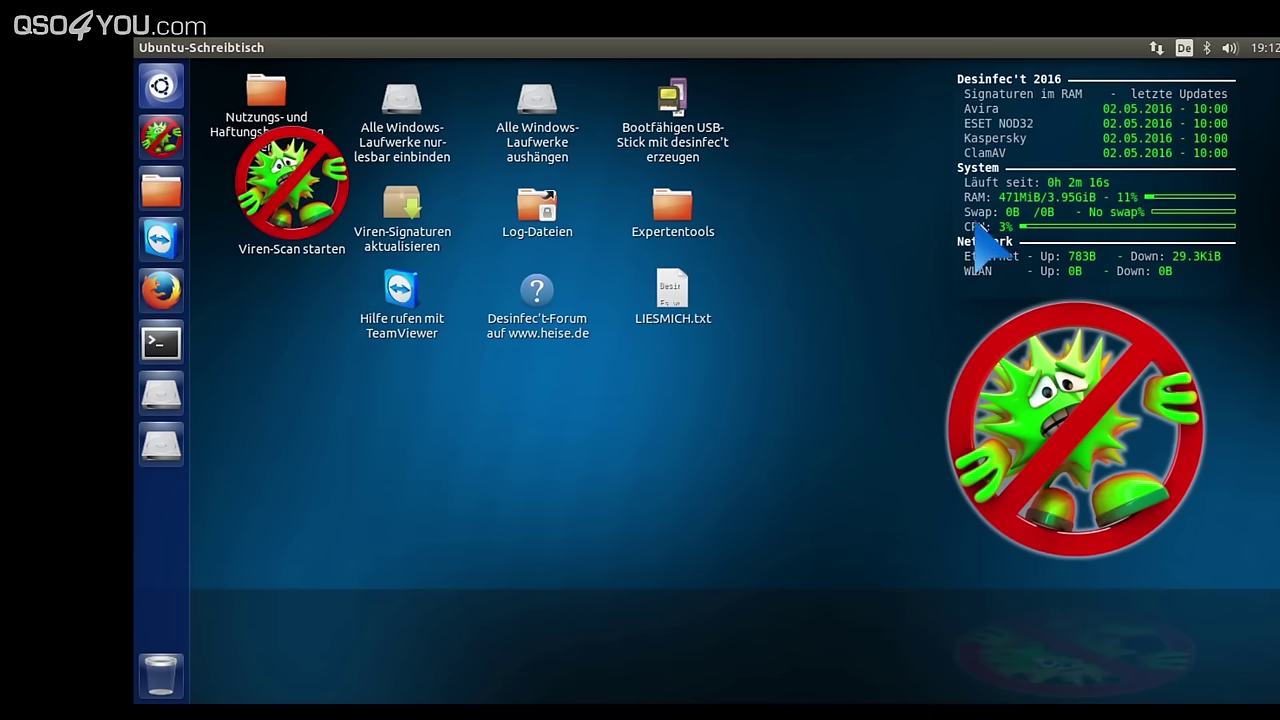
{"action": "left_click", "coordinate": [1040, 132]}
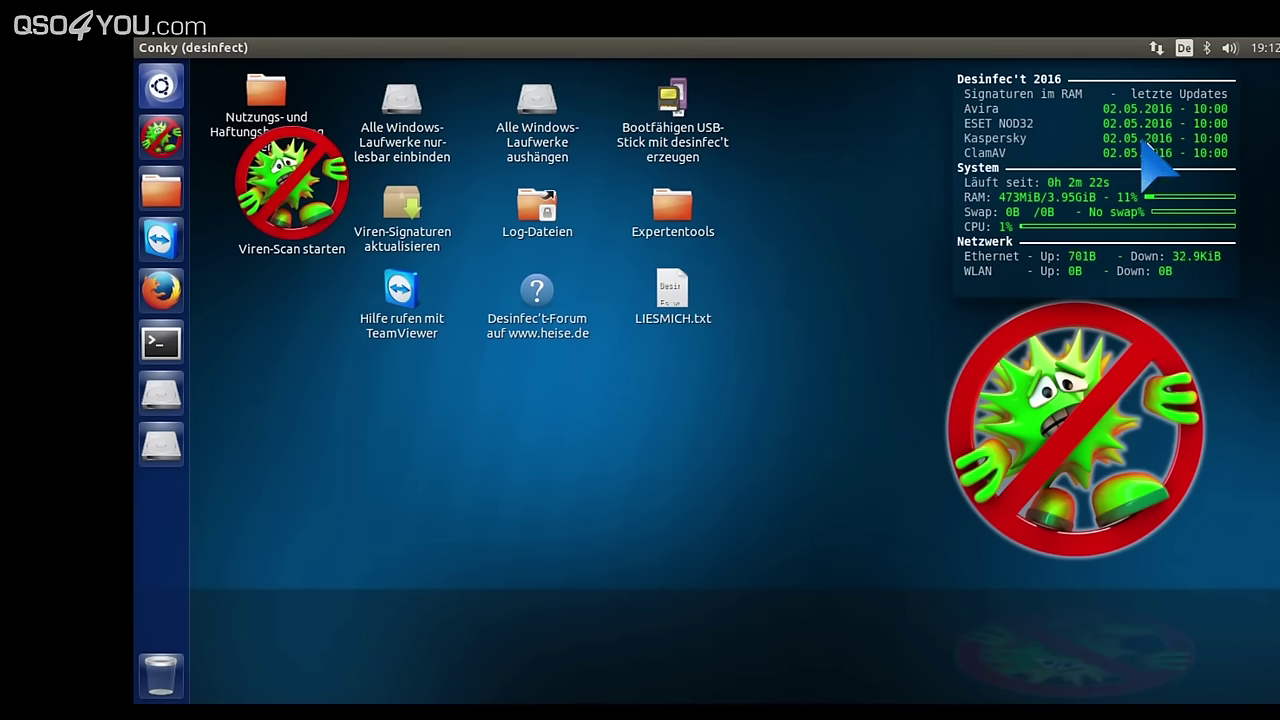
Run the virus signature update from the desktop and dismiss the dialogs it raises
{"action": "double_click", "coordinate": [412, 238]}
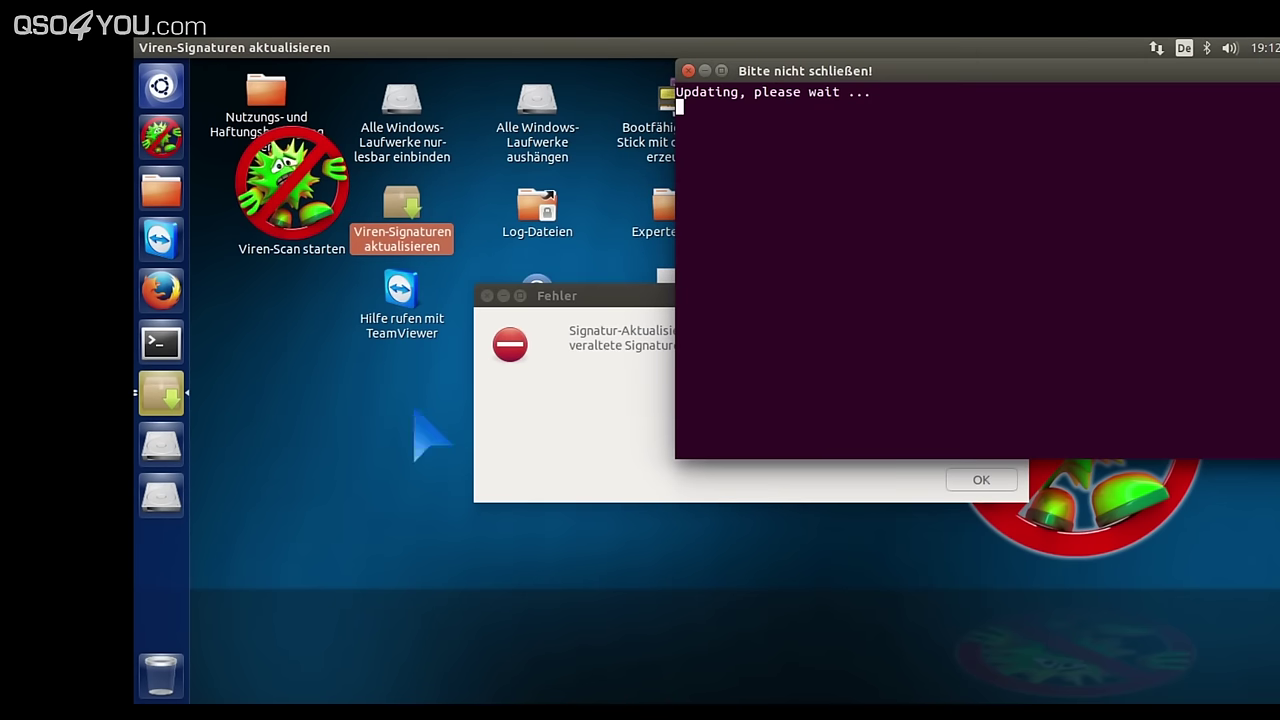
{"action": "left_click", "coordinate": [968, 482]}
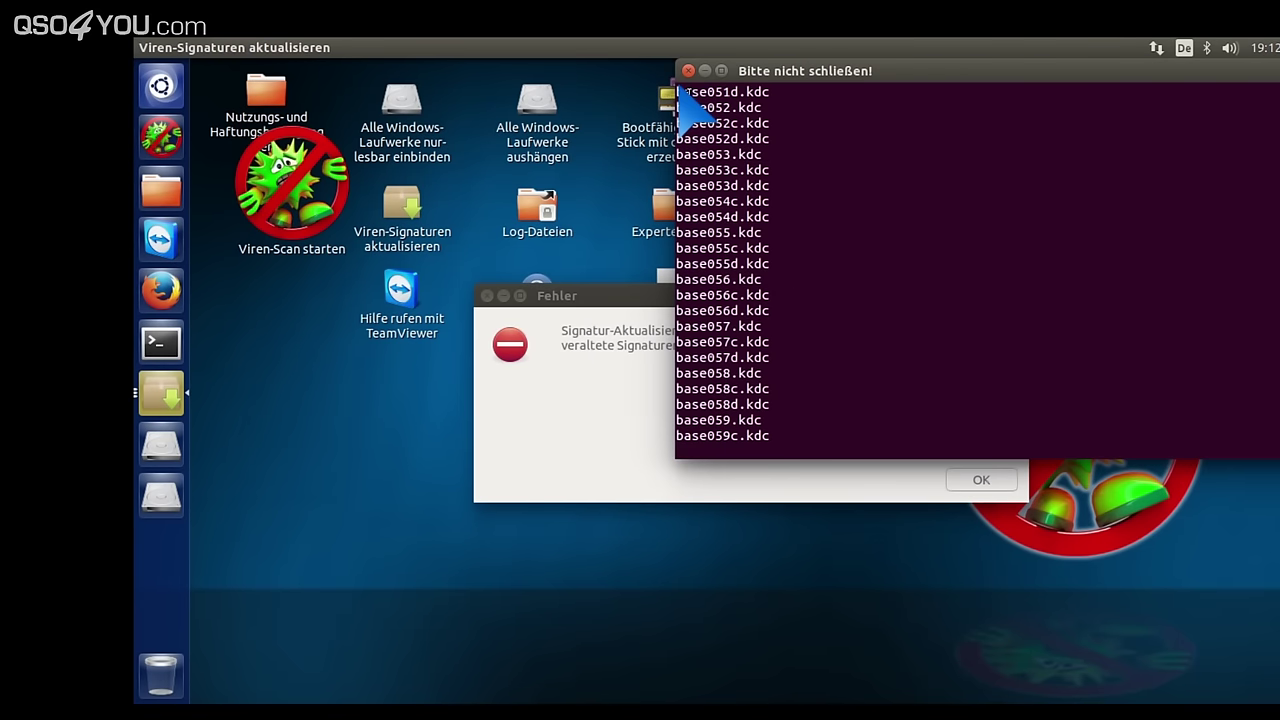
{"action": "left_click", "coordinate": [975, 481]}
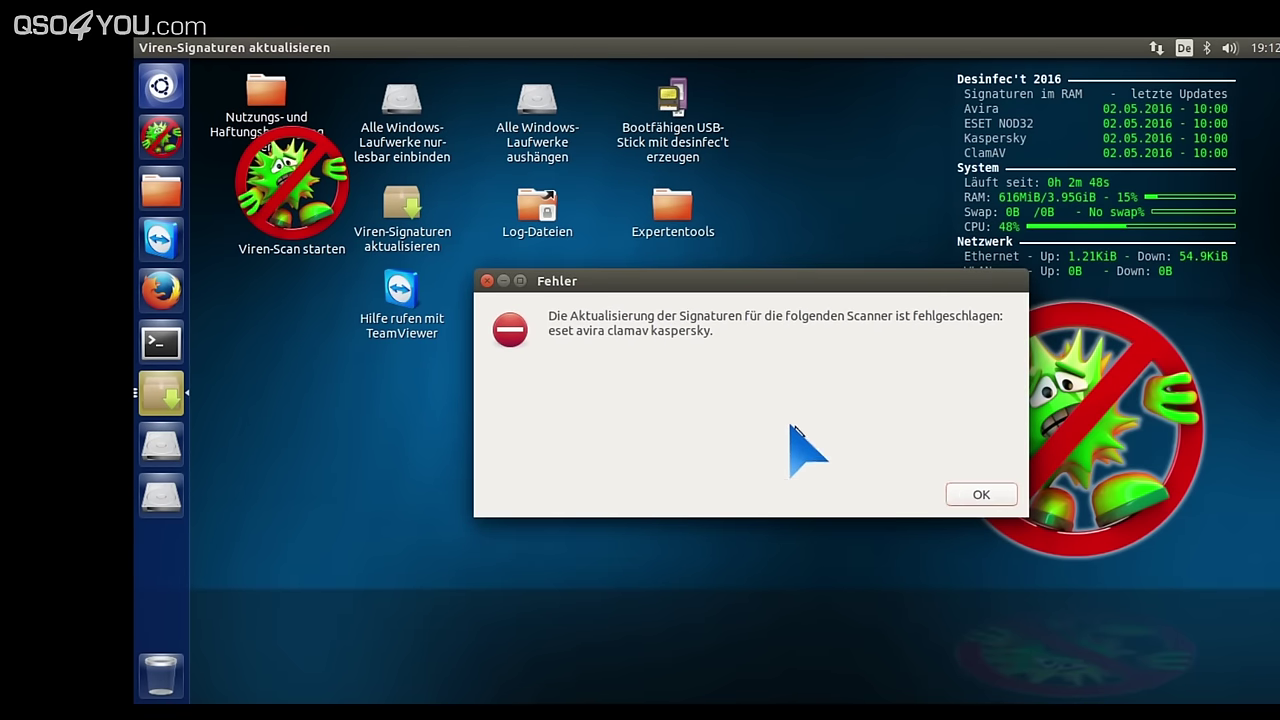
{"action": "left_click", "coordinate": [978, 482]}
{"action": "left_click", "coordinate": [979, 486]}
{"action": "left_click", "coordinate": [982, 486]}
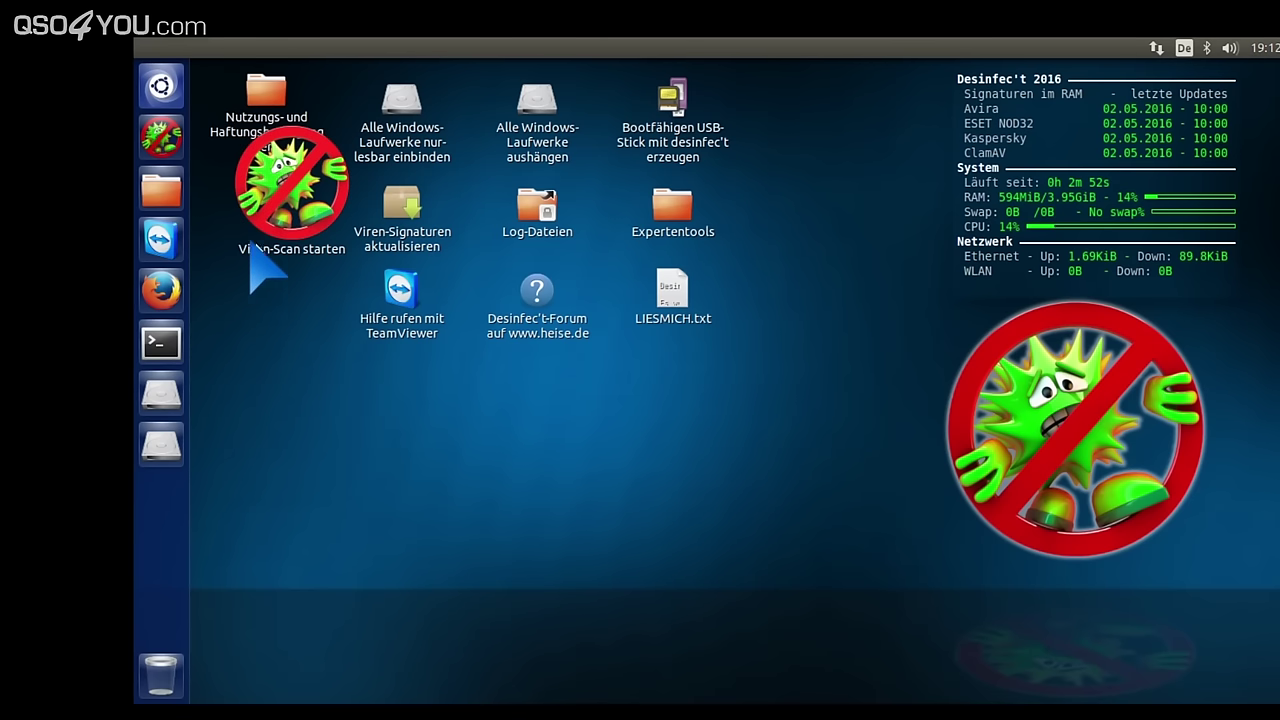
Open the Desinfec't virus scan settings, enable the Kaspersky scanner and review the scan directory choices, keeping media selected
{"action": "left_click", "coordinate": [269, 194]}
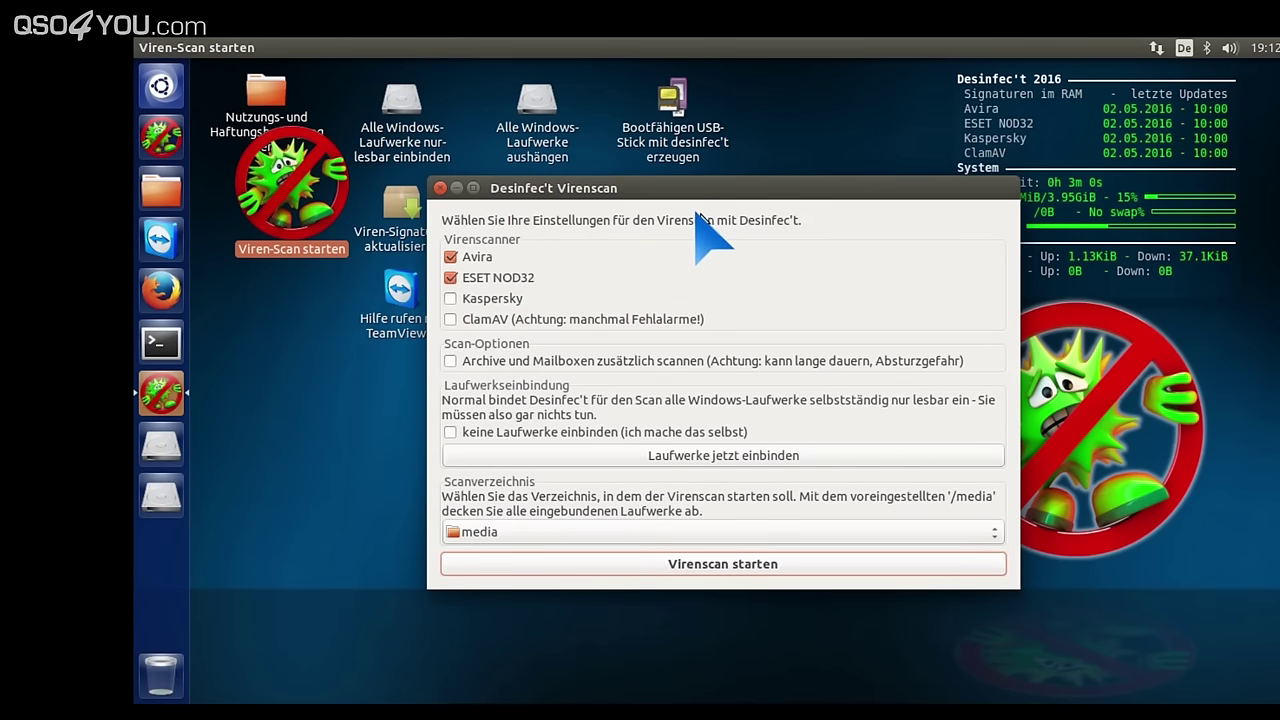
{"action": "left_click_drag", "start_coordinate": [697, 210], "coordinate": [617, 135]}
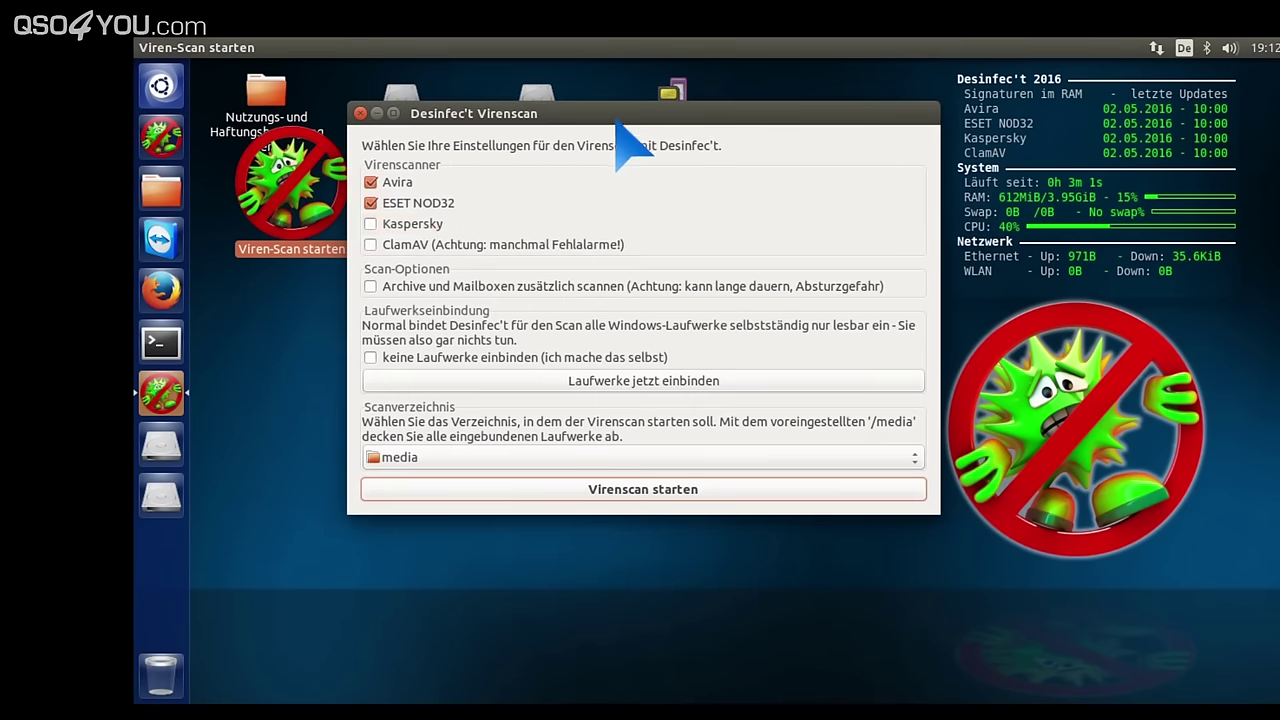
{"action": "left_click", "coordinate": [410, 224]}
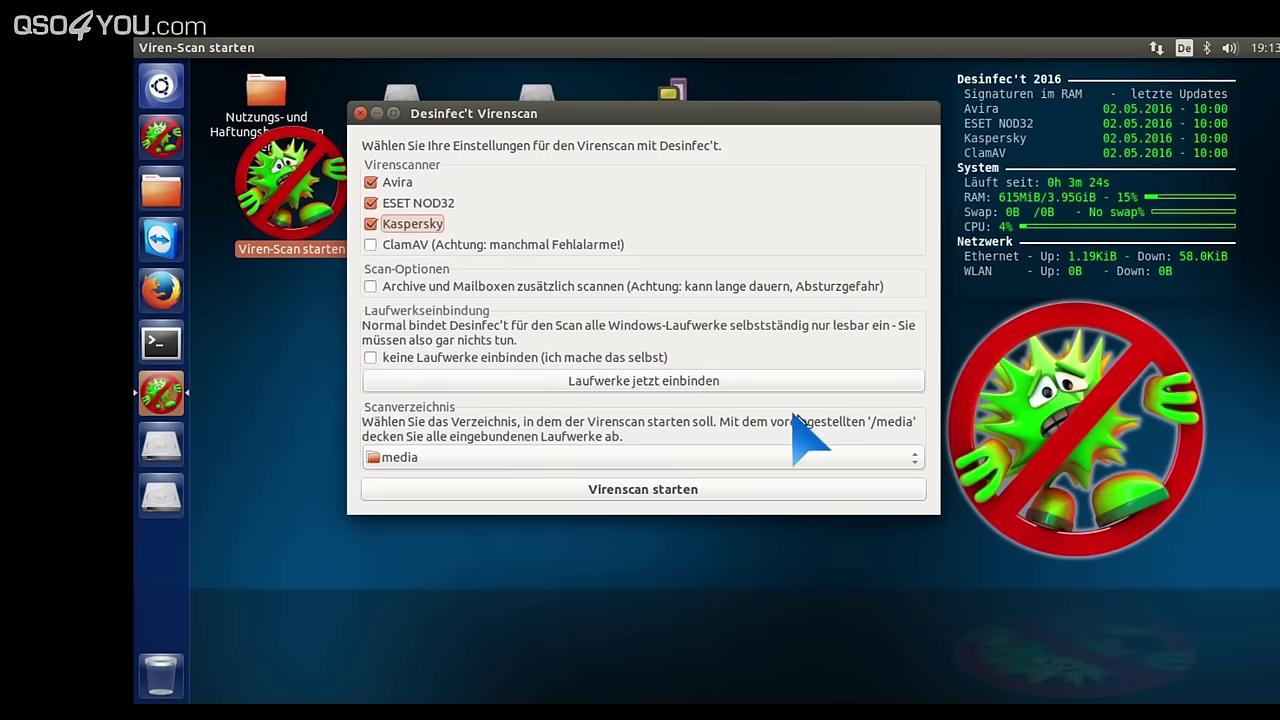
{"action": "left_click", "coordinate": [476, 455]}
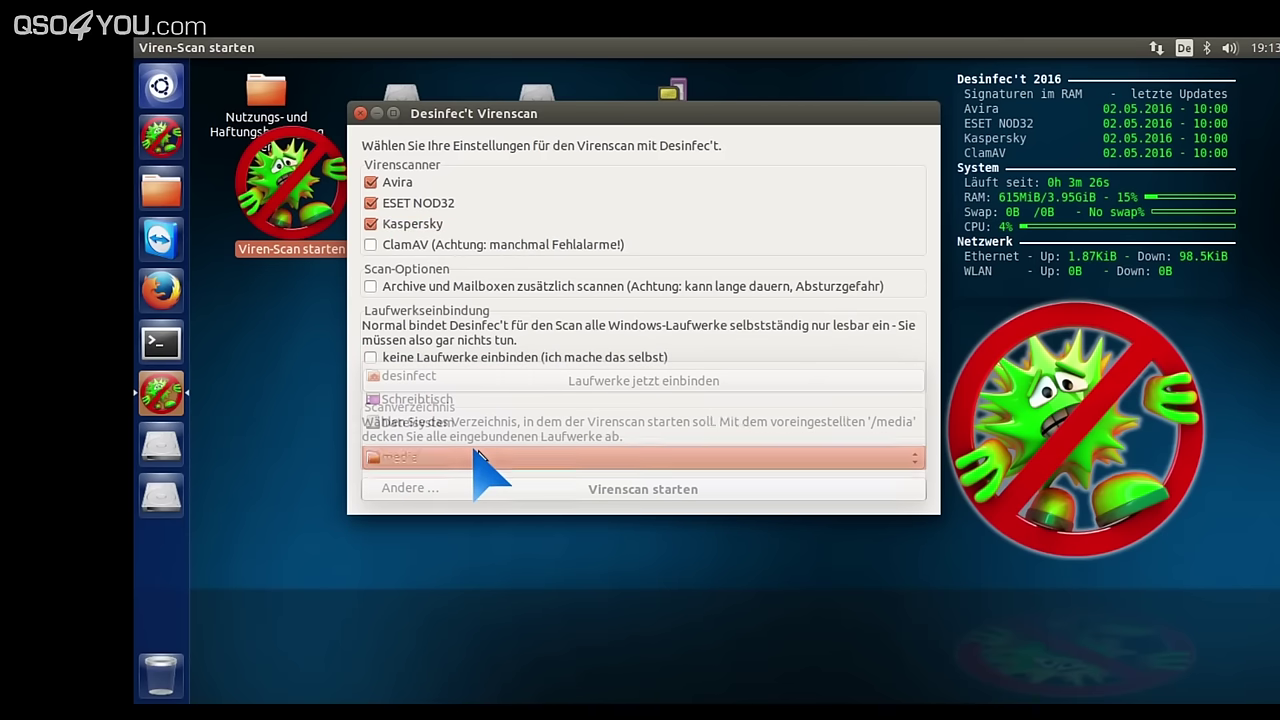
{"action": "left_click", "coordinate": [598, 323]}
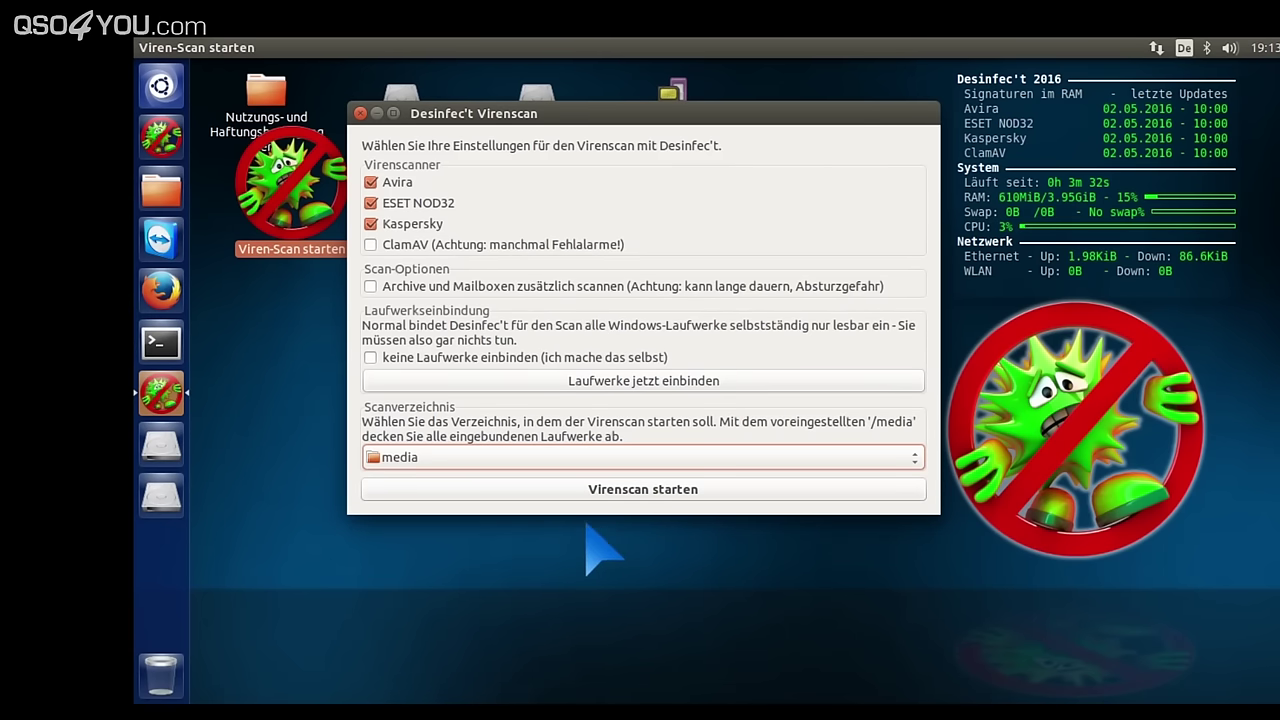
{"action": "left_click_drag", "start_coordinate": [606, 120], "coordinate": [632, 131]}
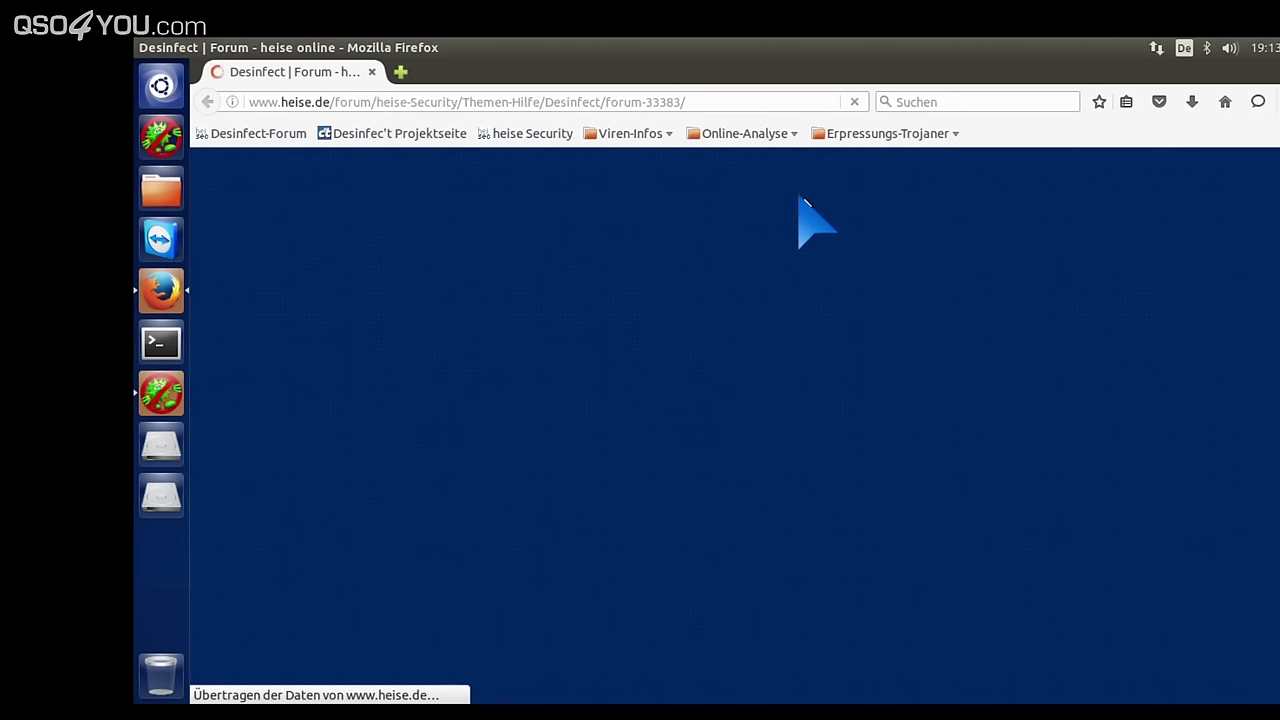
In Firefox, examine the bookmarks in the Online-Analyse and Viren-Infos folders without opening any of them
{"action": "left_click", "coordinate": [775, 137]}
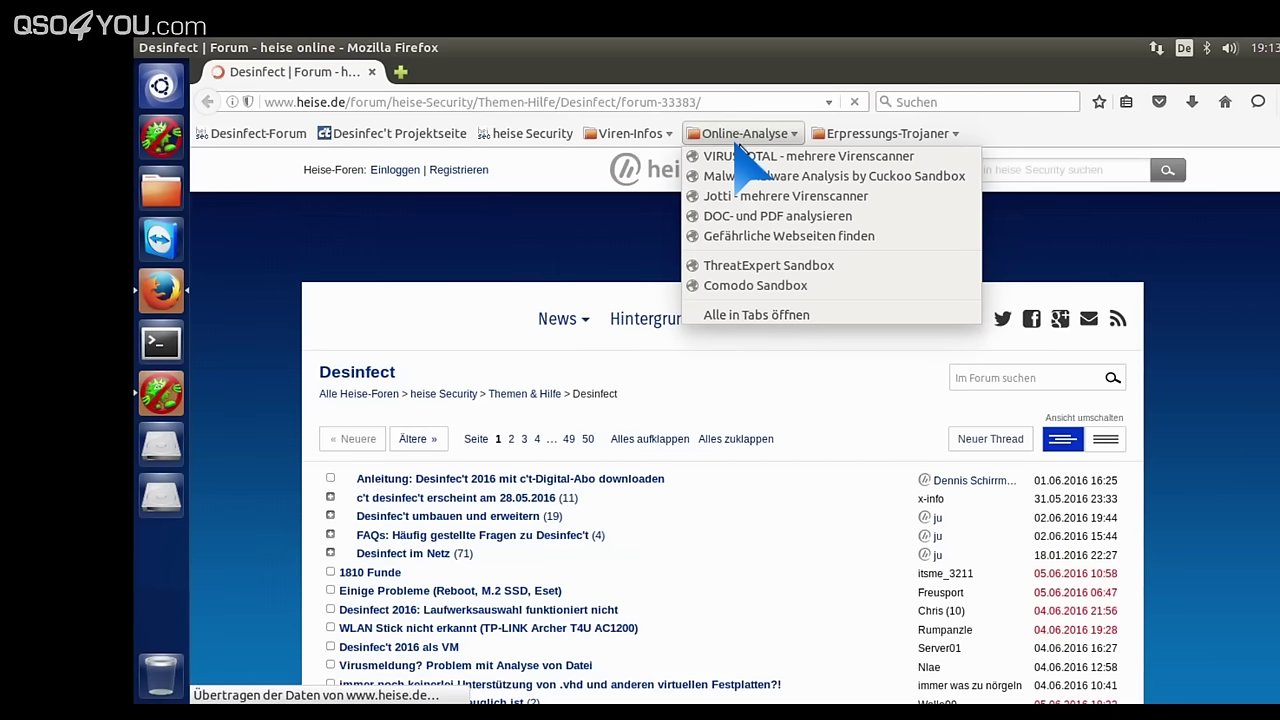
{"action": "left_click", "coordinate": [832, 420]}
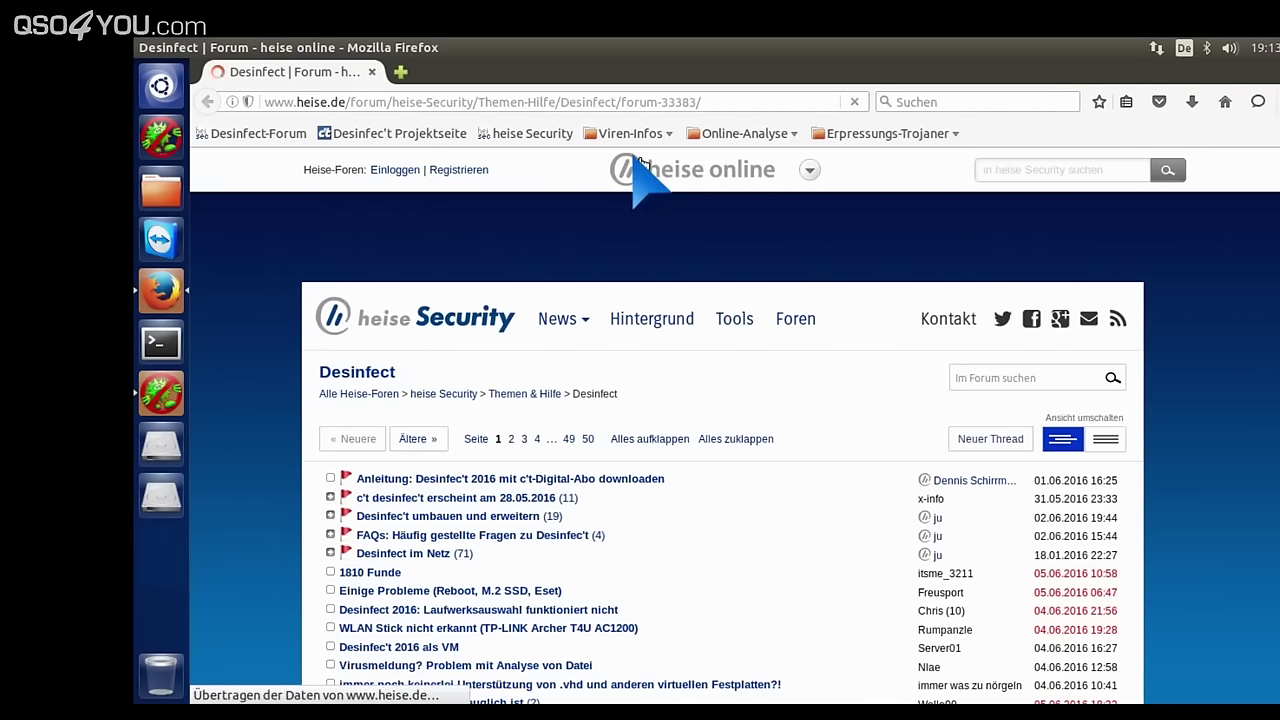
{"action": "left_click", "coordinate": [641, 135]}
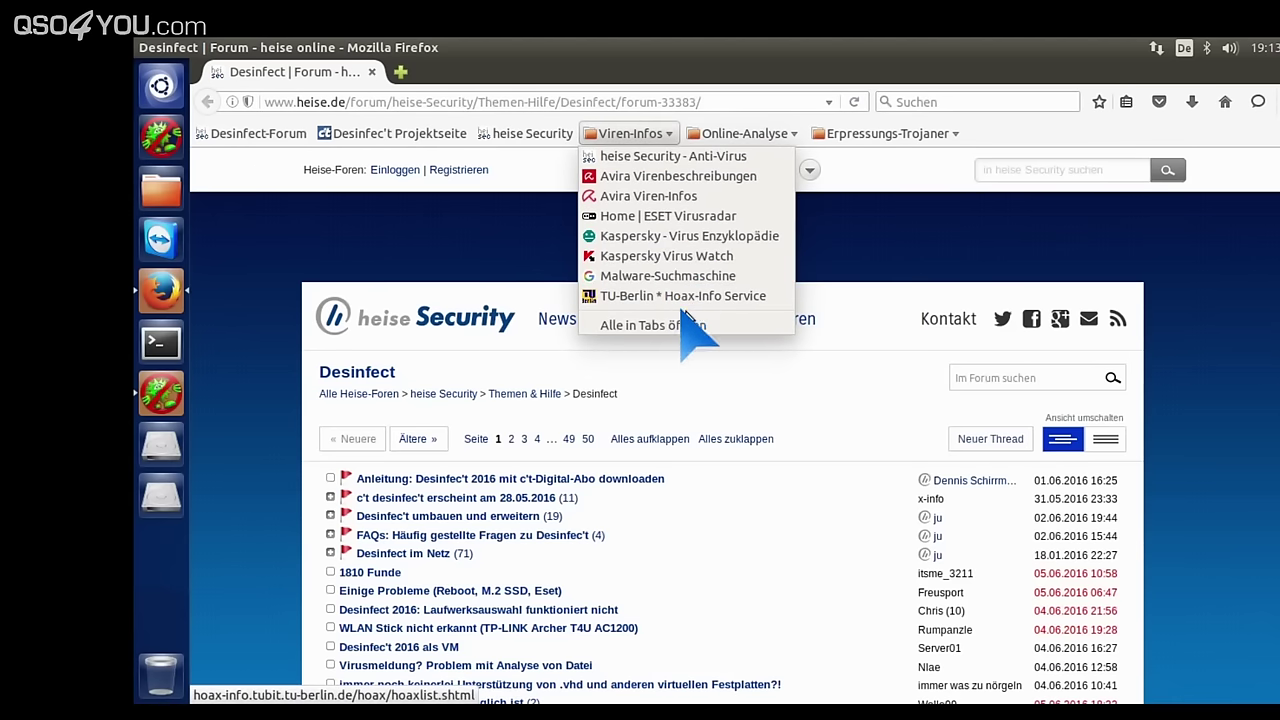
{"action": "left_click", "coordinate": [728, 384]}
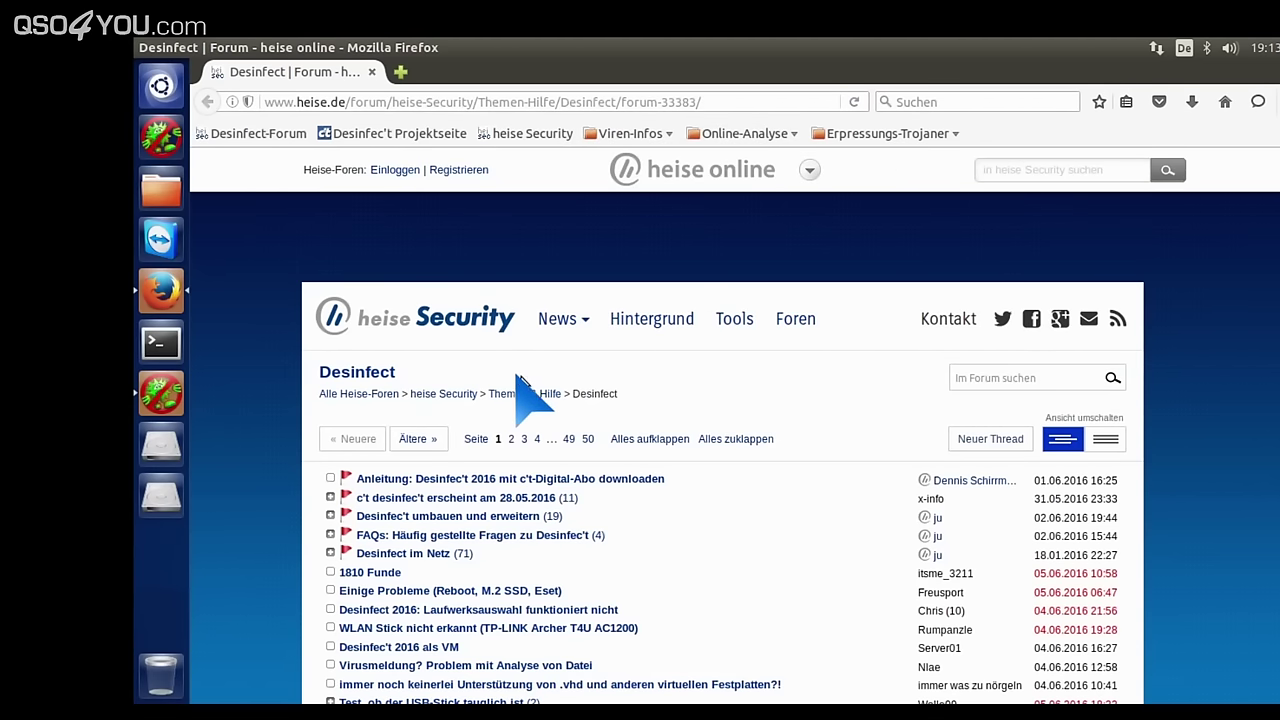
Put the browser window away and close the Desinfec't virus scan window without starting a scan
{"action": "left_click", "coordinate": [161, 47]}
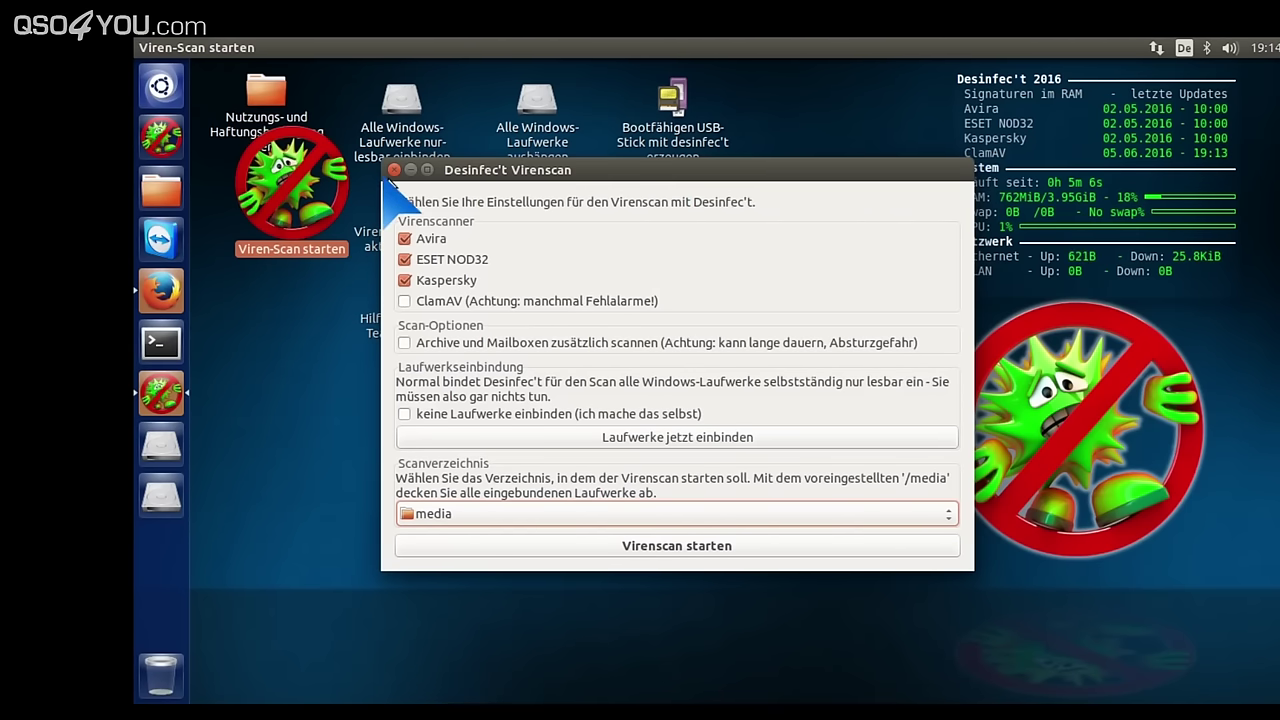
{"action": "left_click", "coordinate": [394, 169]}
{"action": "left_click", "coordinate": [316, 508]}
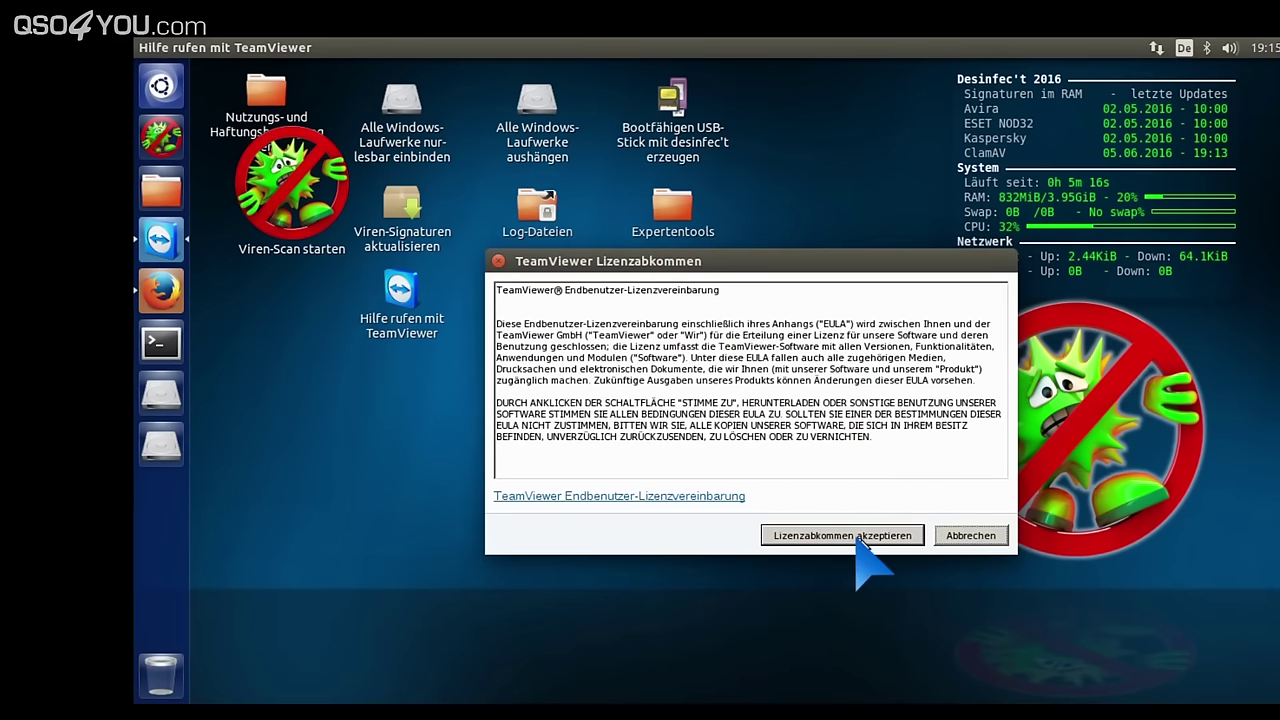
Accept the TeamViewer licence agreement and inspect the remote access ID before closing TeamViewer
{"action": "left_click", "coordinate": [856, 537]}
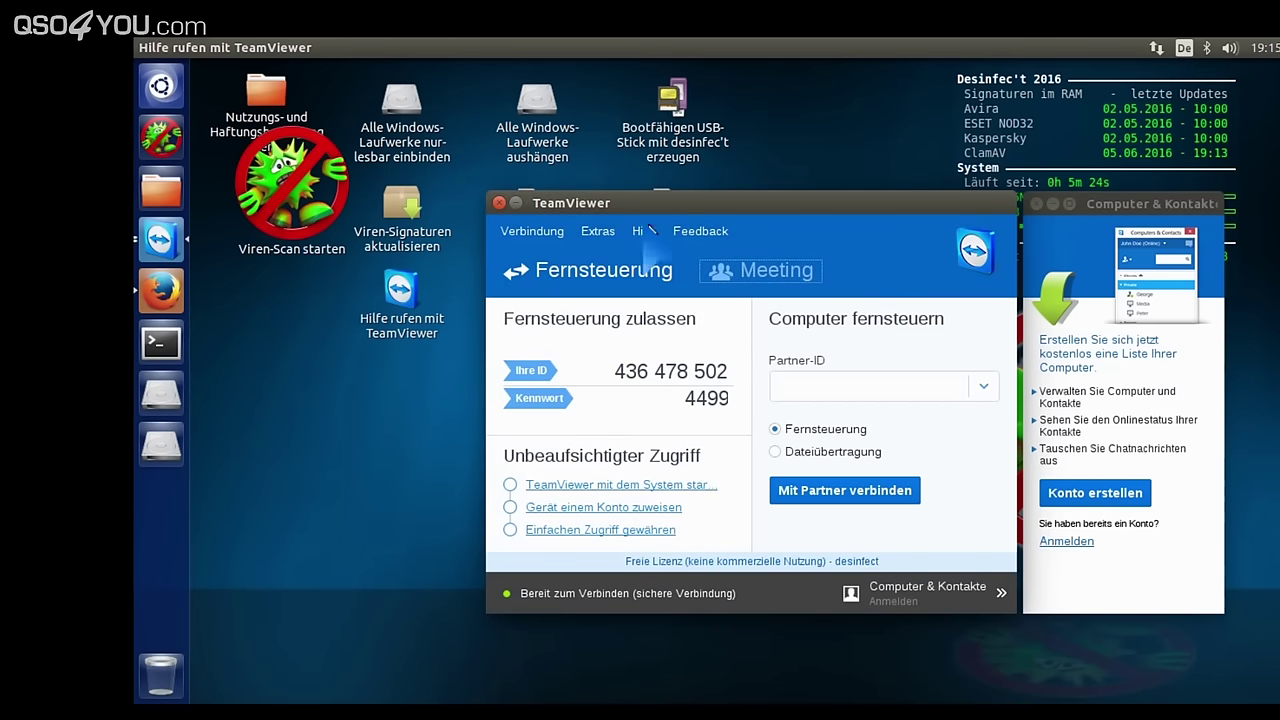
{"action": "left_click_drag", "start_coordinate": [757, 192], "coordinate": [701, 196]}
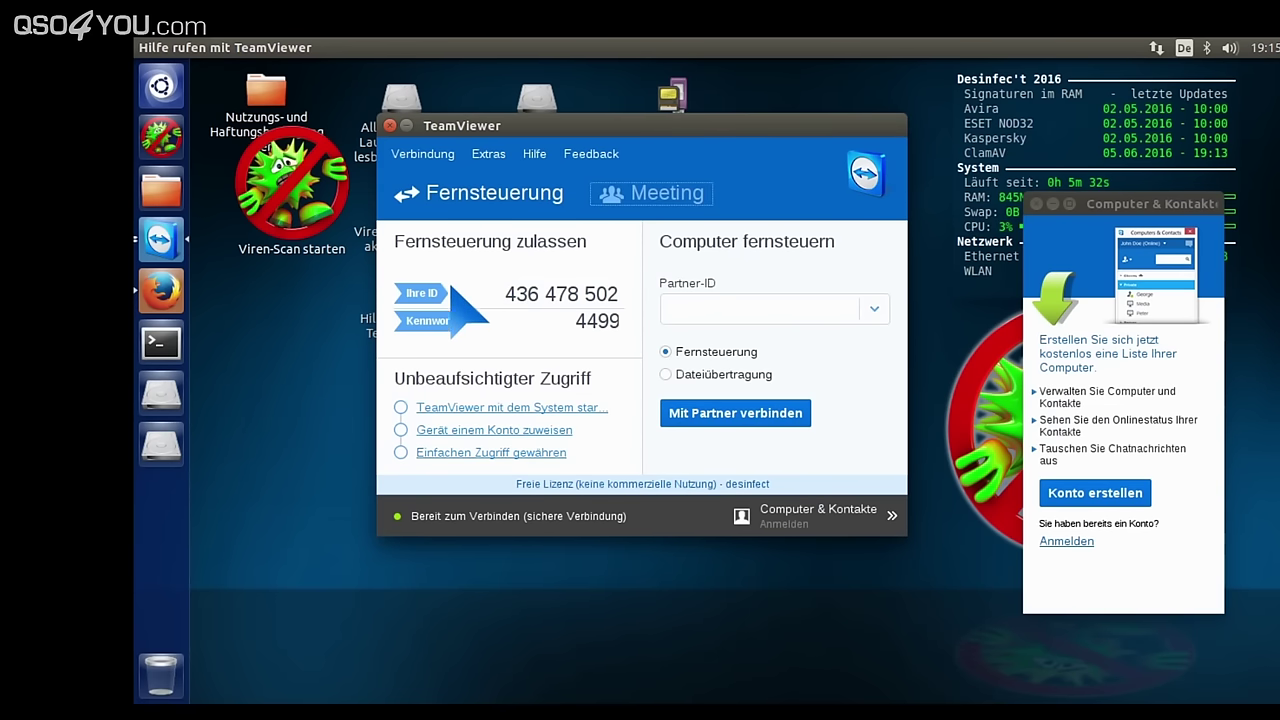
{"action": "left_click_drag", "start_coordinate": [528, 294], "coordinate": [622, 294]}
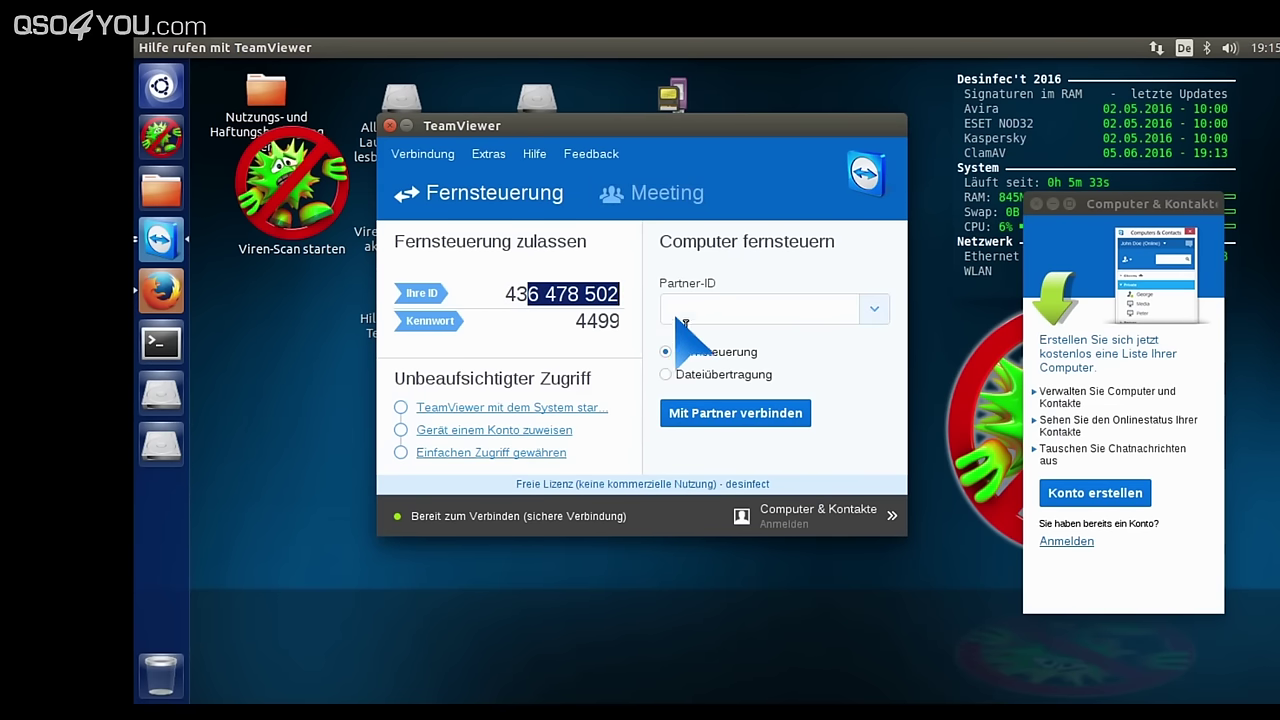
{"action": "left_click", "coordinate": [536, 288]}
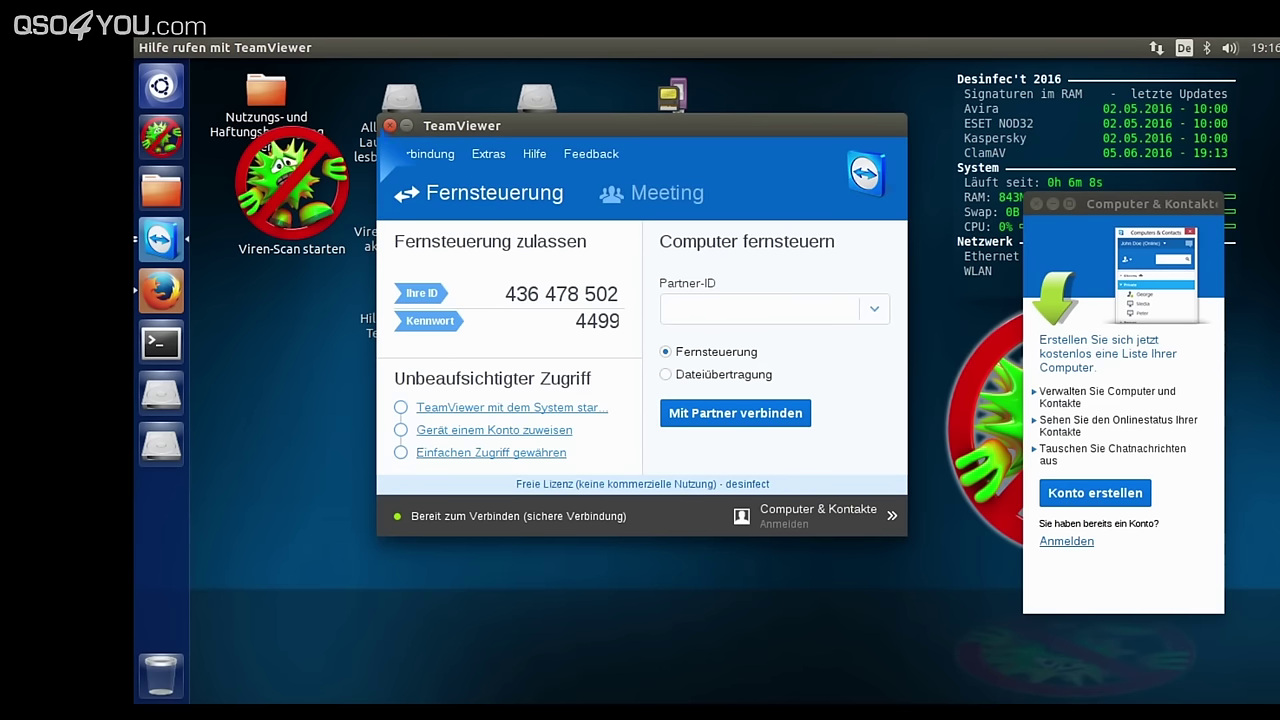
{"action": "left_click", "coordinate": [390, 125]}
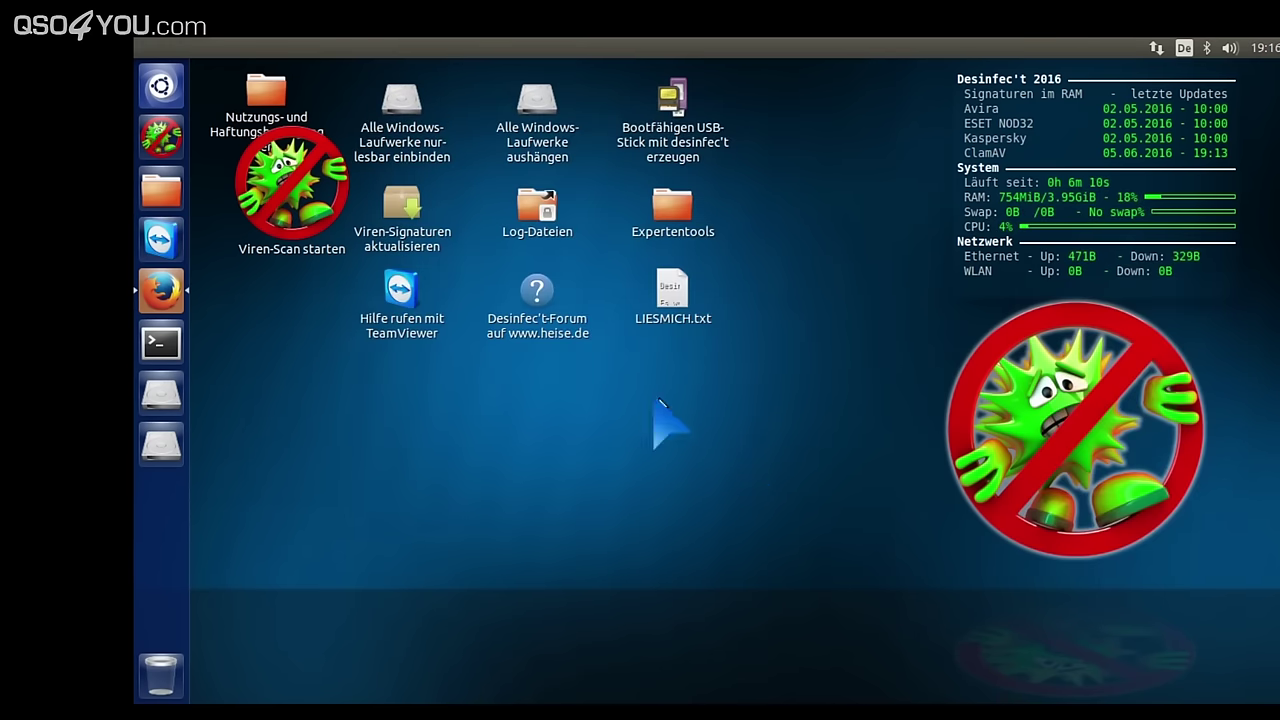
Open the Expertentools folder and launch Kaspersky Windows Unlocker to view its action menu, closing it without choosing an action
{"action": "double_click", "coordinate": [676, 215]}
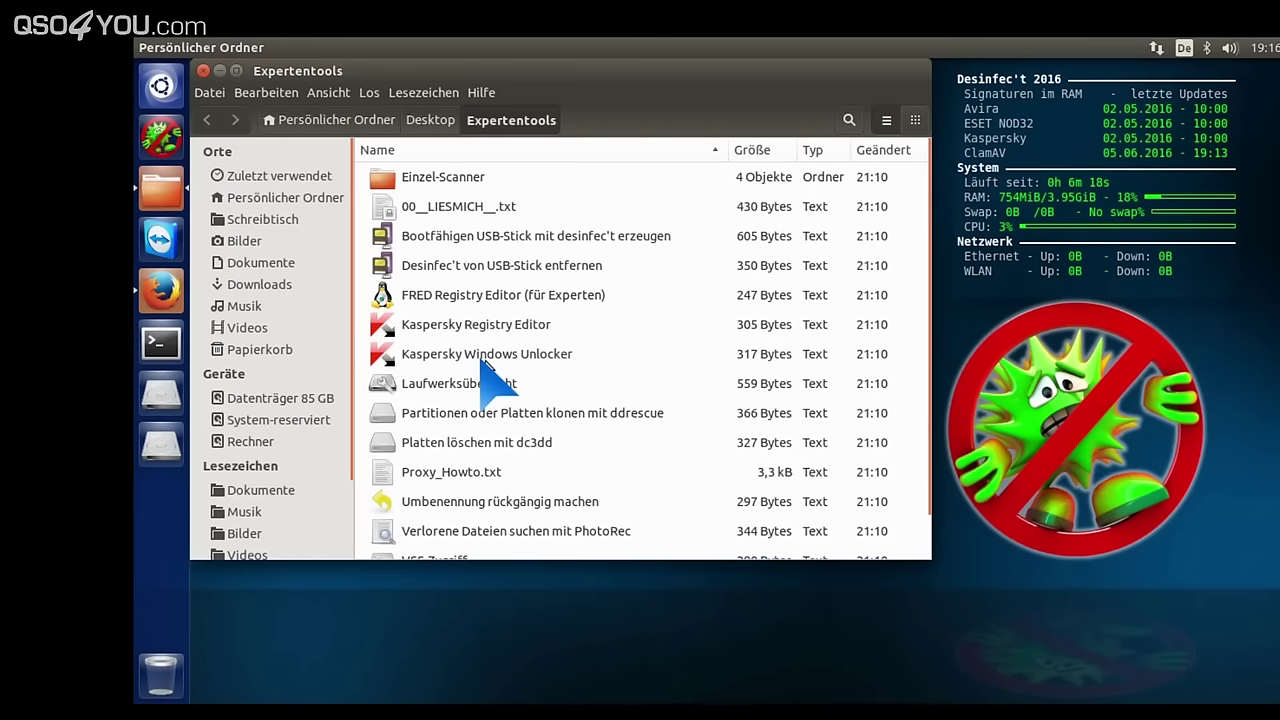
{"action": "left_click", "coordinate": [583, 358]}
{"action": "double_click", "coordinate": [583, 358]}
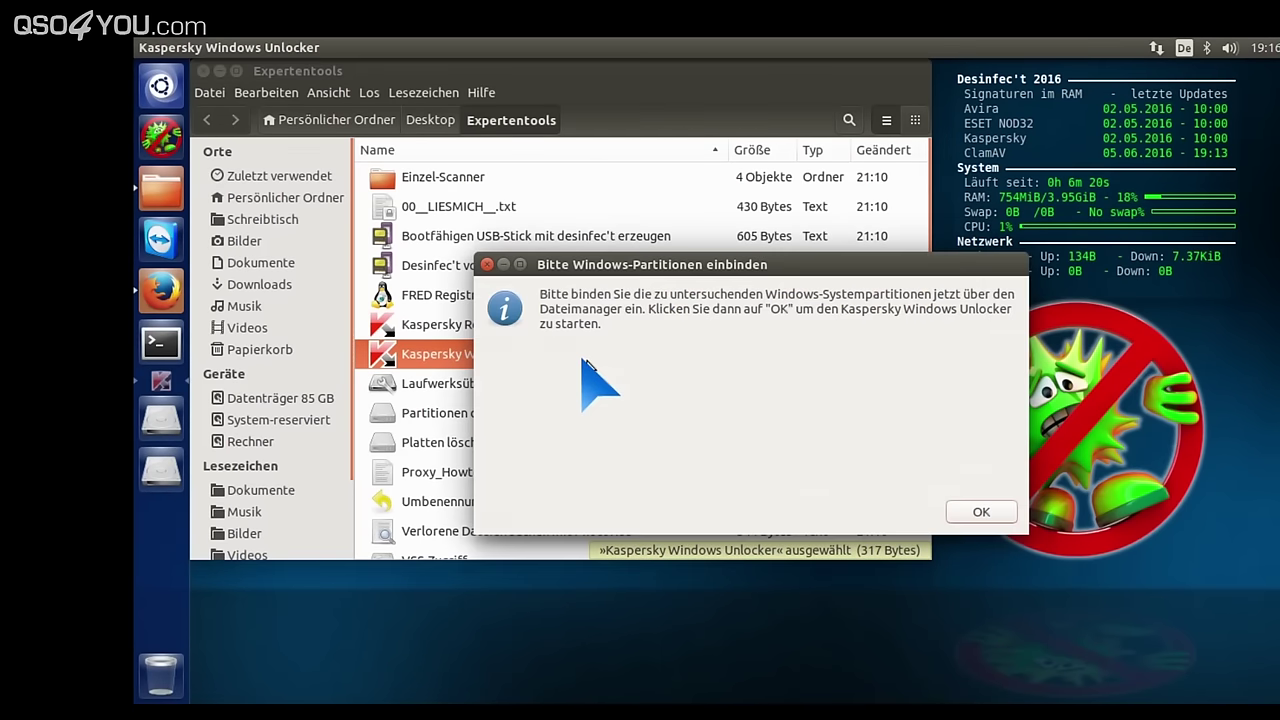
{"action": "left_click", "coordinate": [979, 515]}
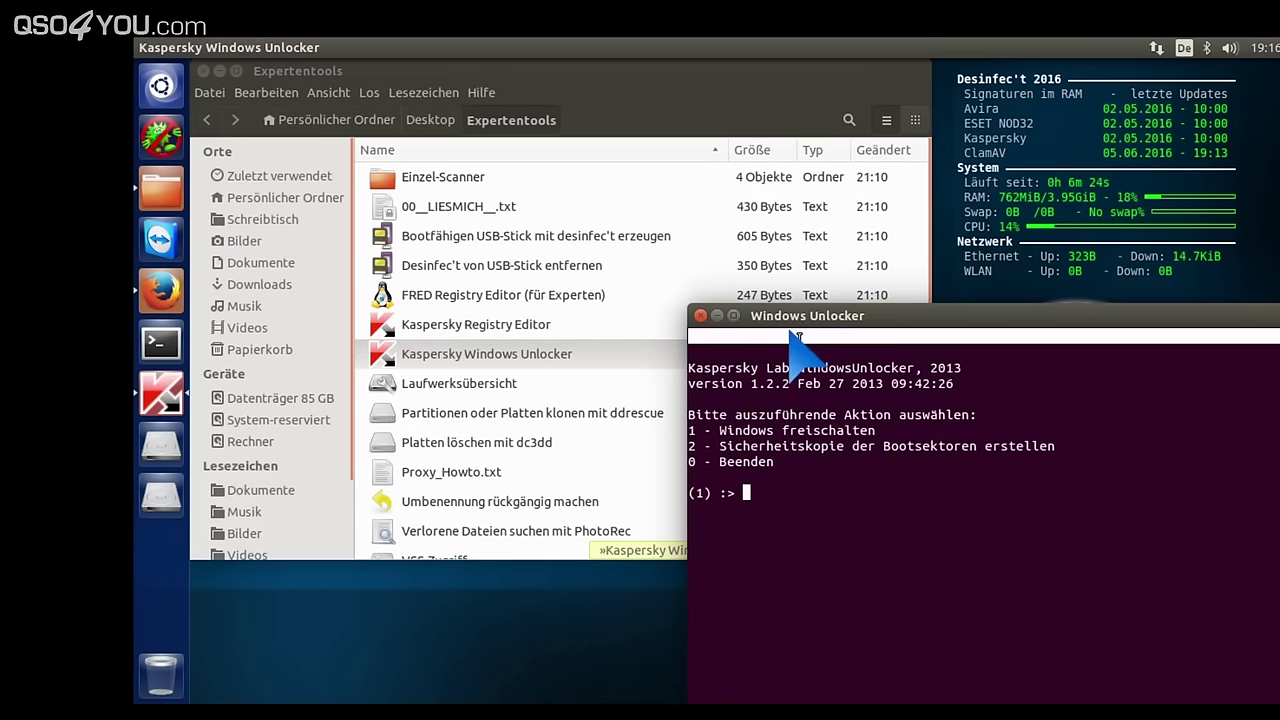
{"action": "left_click", "coordinate": [701, 316]}
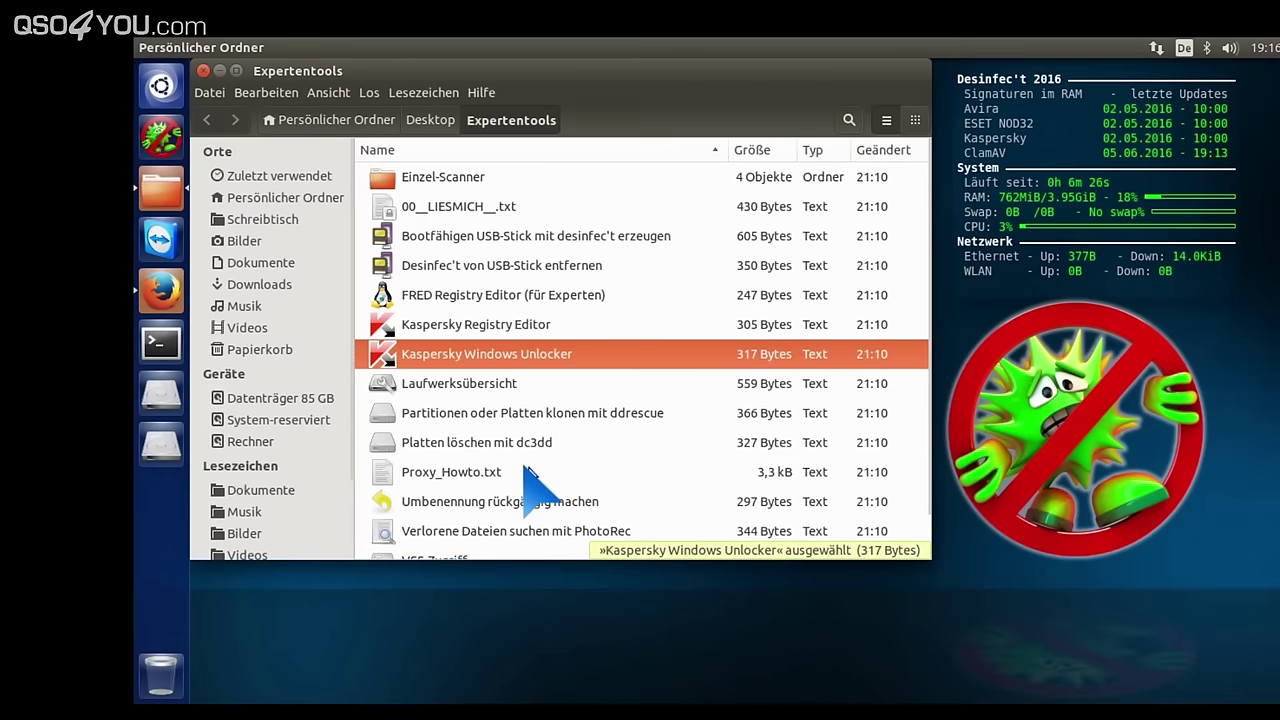
Look over the remaining expert tools, including Umbenennung rückgängig machen, VSS-Zugriff and Windows-Passwort zurücksetzen
{"action": "left_click", "coordinate": [518, 500]}
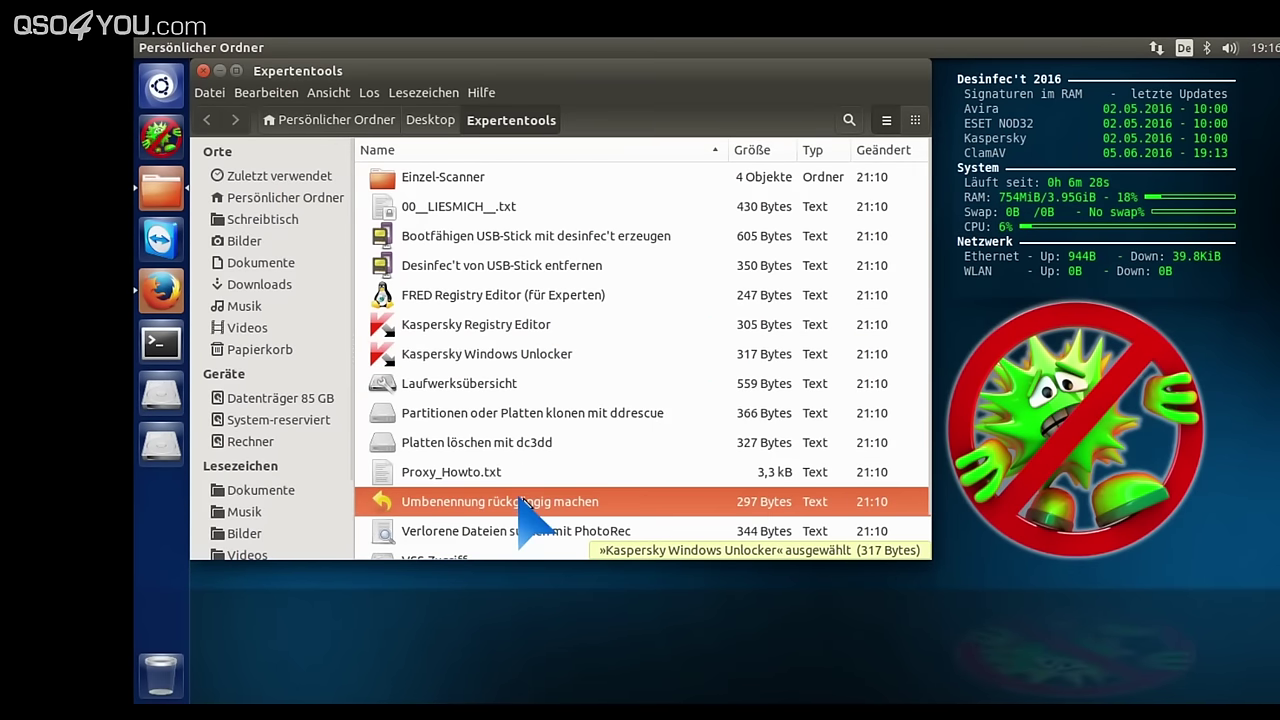
{"action": "scroll", "coordinate": [530, 512], "scroll_direction": "down", "scroll_amount": 1}
{"action": "left_click", "coordinate": [497, 515]}
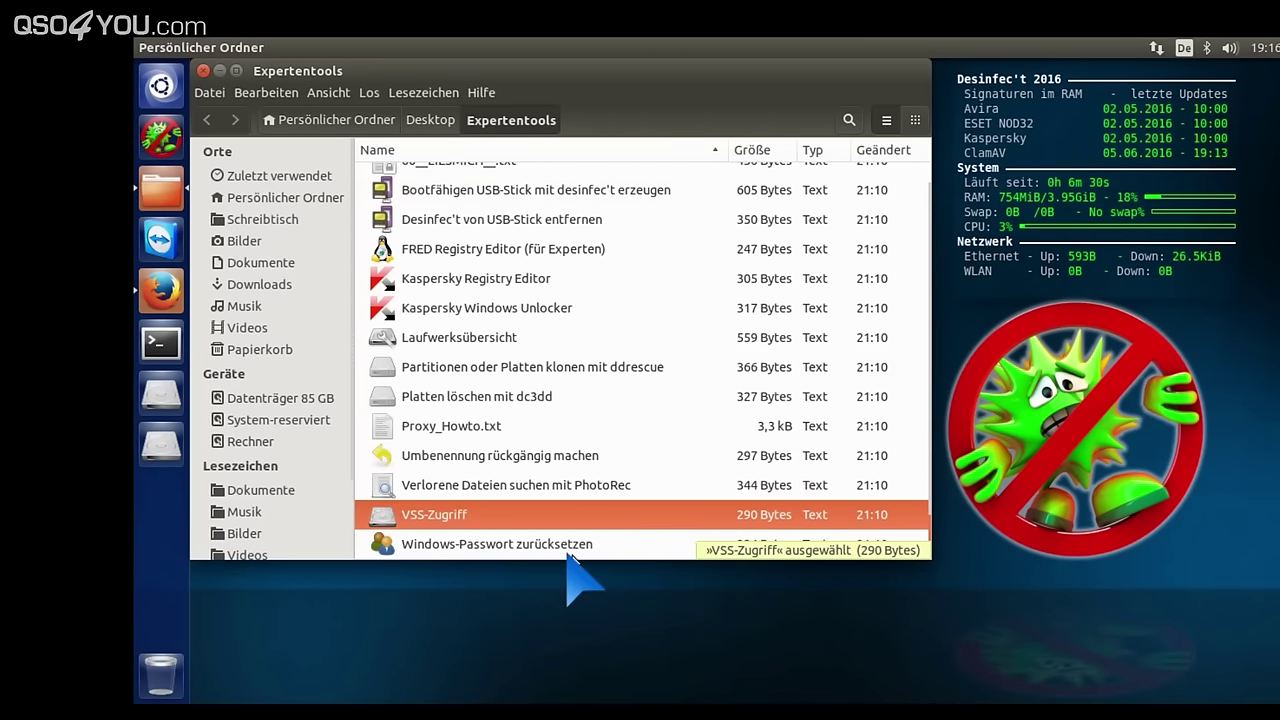
{"action": "left_click", "coordinate": [522, 546]}
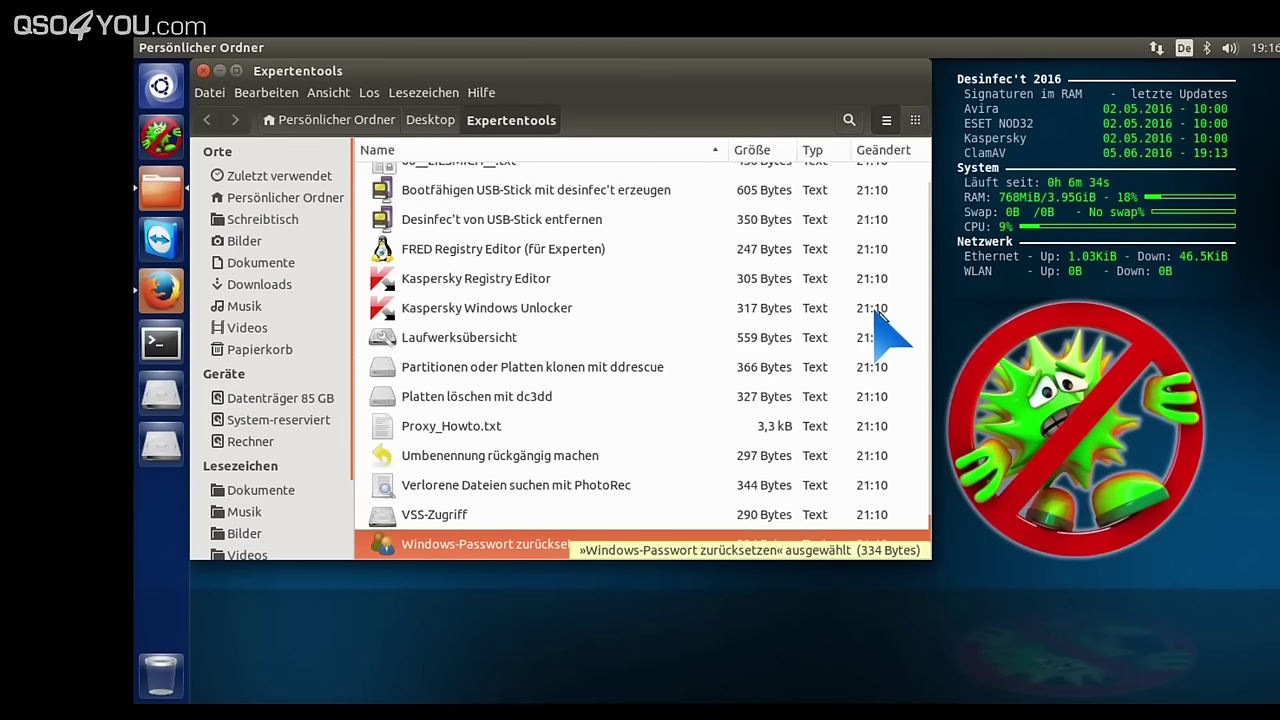
{"action": "scroll", "coordinate": [610, 430], "scroll_direction": "up", "scroll_amount": 1}
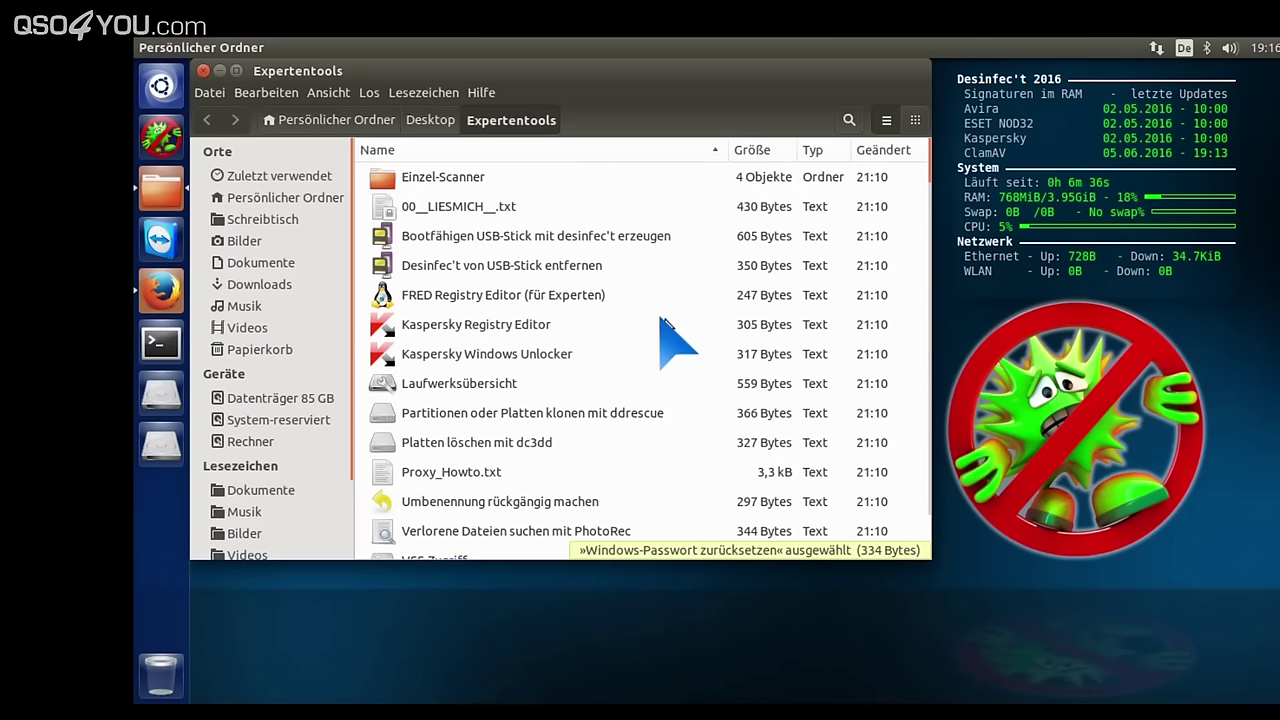
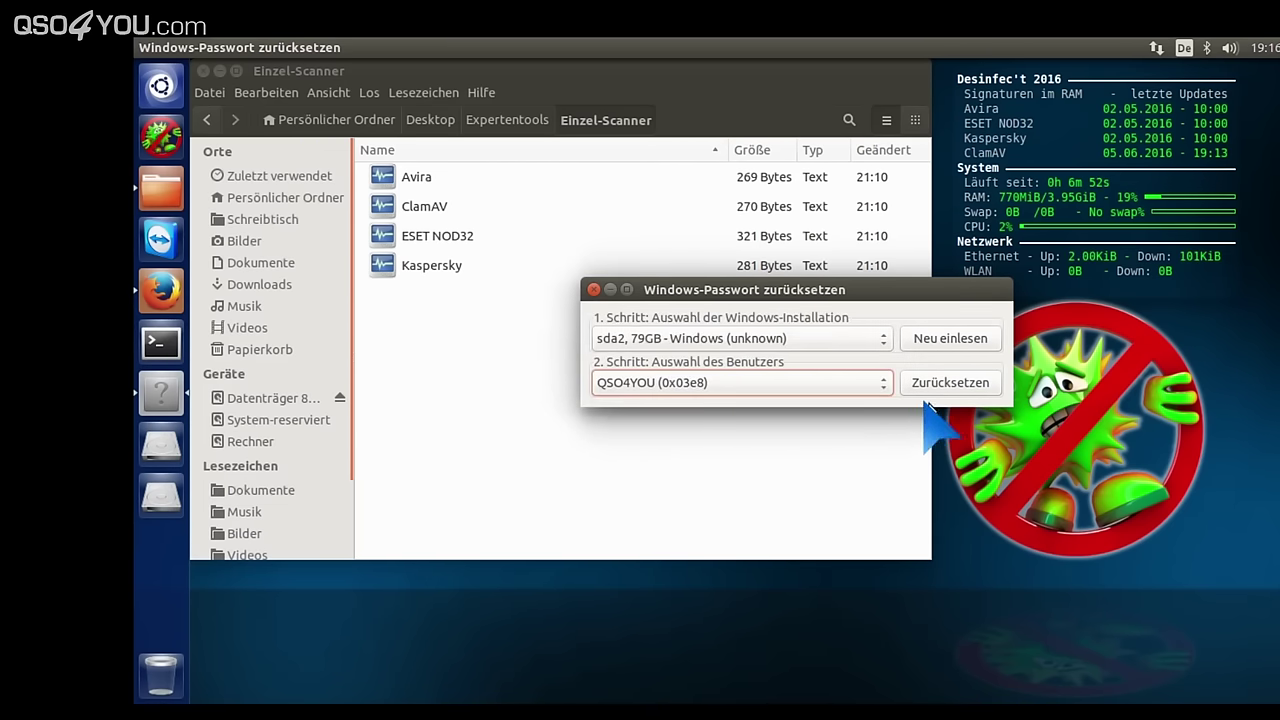
Close the Windows password reset tool without resetting a password and return to the Expertentools folder
{"action": "left_click_drag", "start_coordinate": [840, 292], "coordinate": [603, 405]}
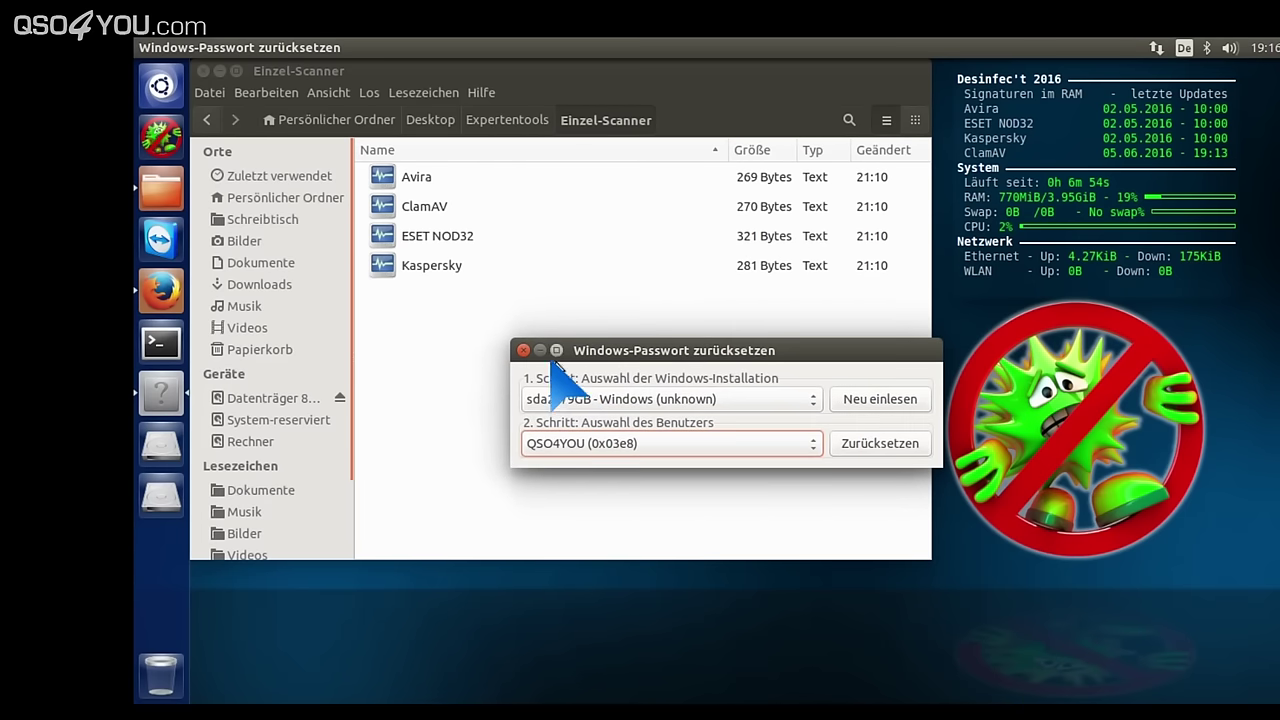
{"action": "left_click", "coordinate": [523, 350]}
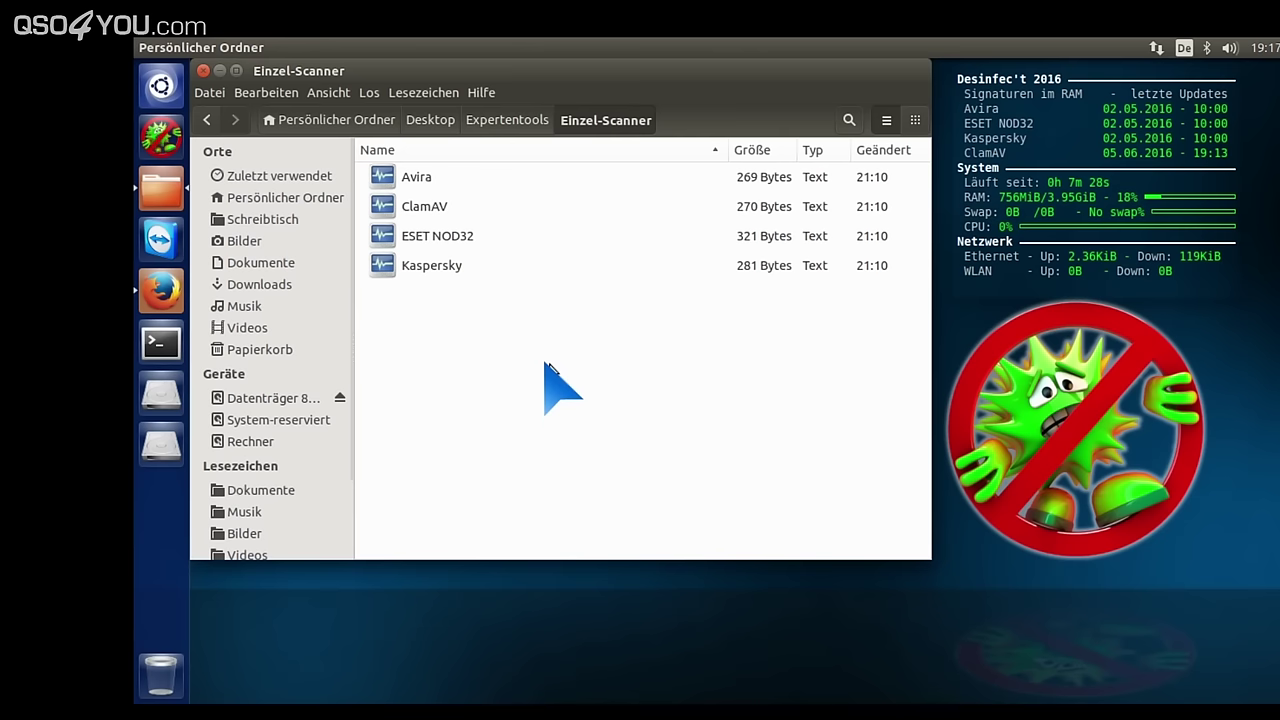
{"action": "left_click", "coordinate": [531, 138]}
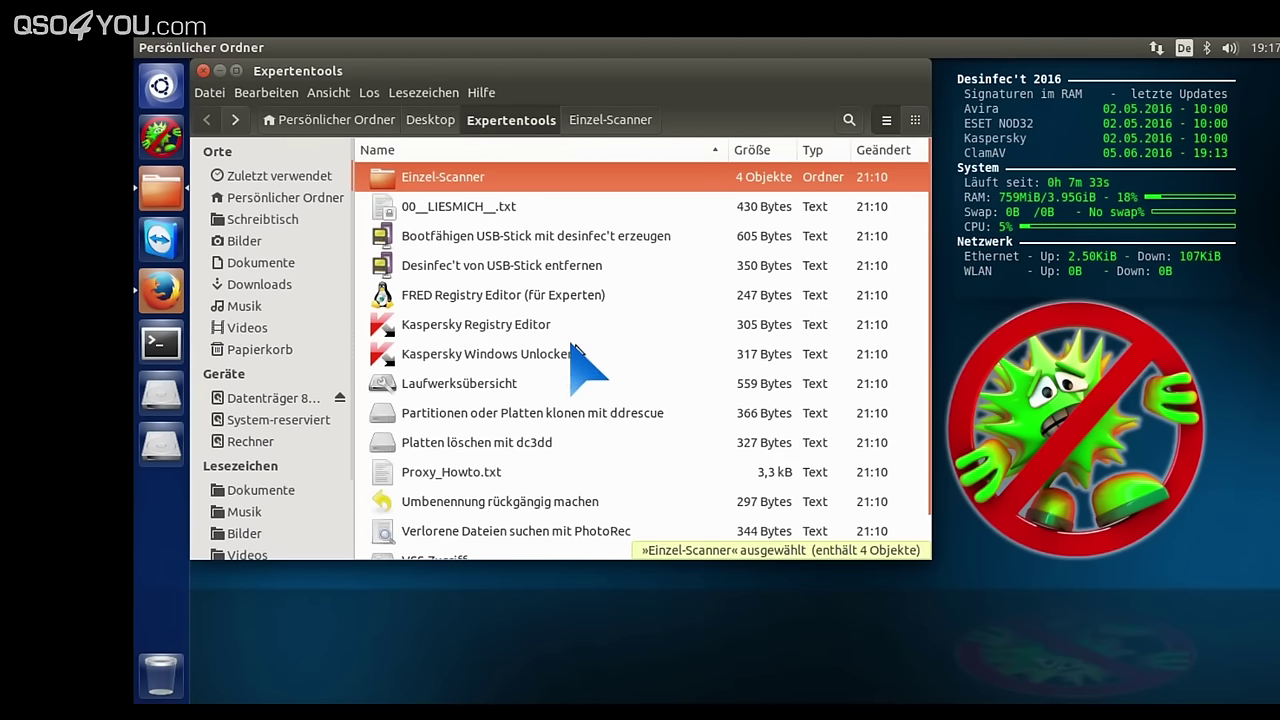
Point out the tool for creating a bootable Desinfec't USB stick and close the Expertentools folder
{"action": "left_click", "coordinate": [446, 240]}
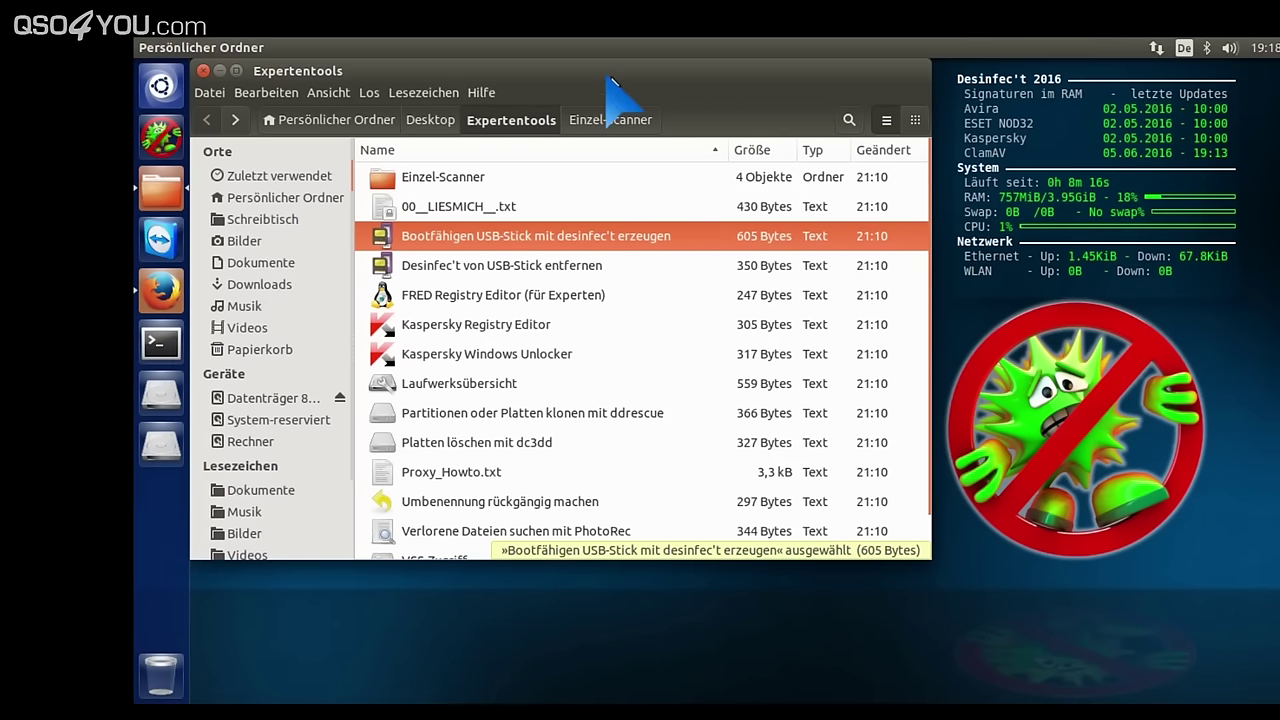
{"action": "left_click_drag", "start_coordinate": [612, 85], "coordinate": [704, 85]}
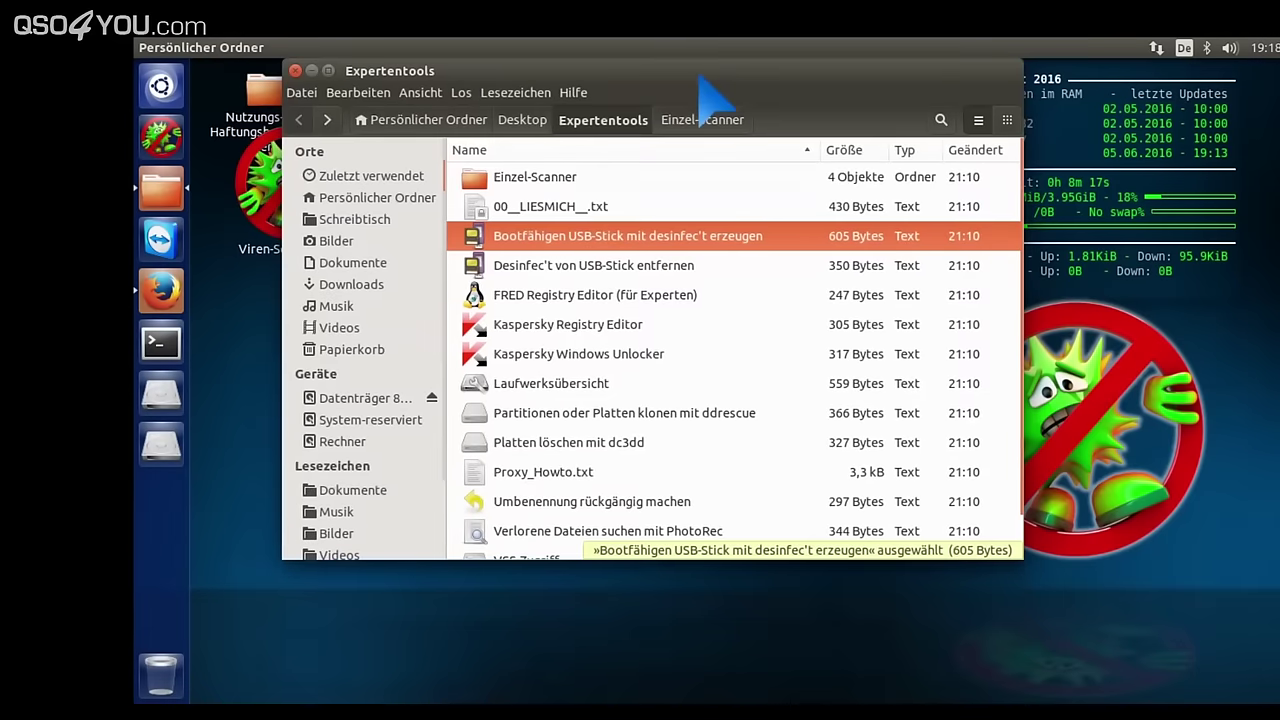
{"action": "left_click", "coordinate": [295, 71]}
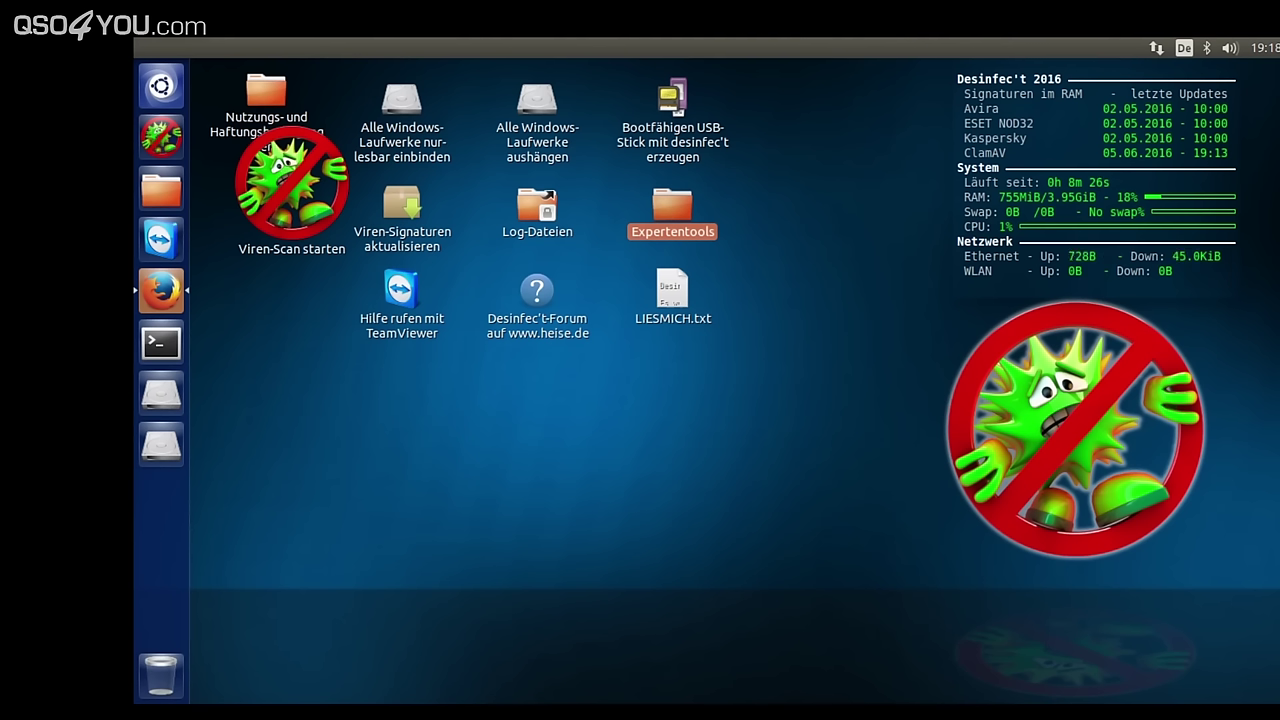
Clear the desktop icon selection and open the calendar from the system clock
{"action": "left_click", "coordinate": [705, 415]}
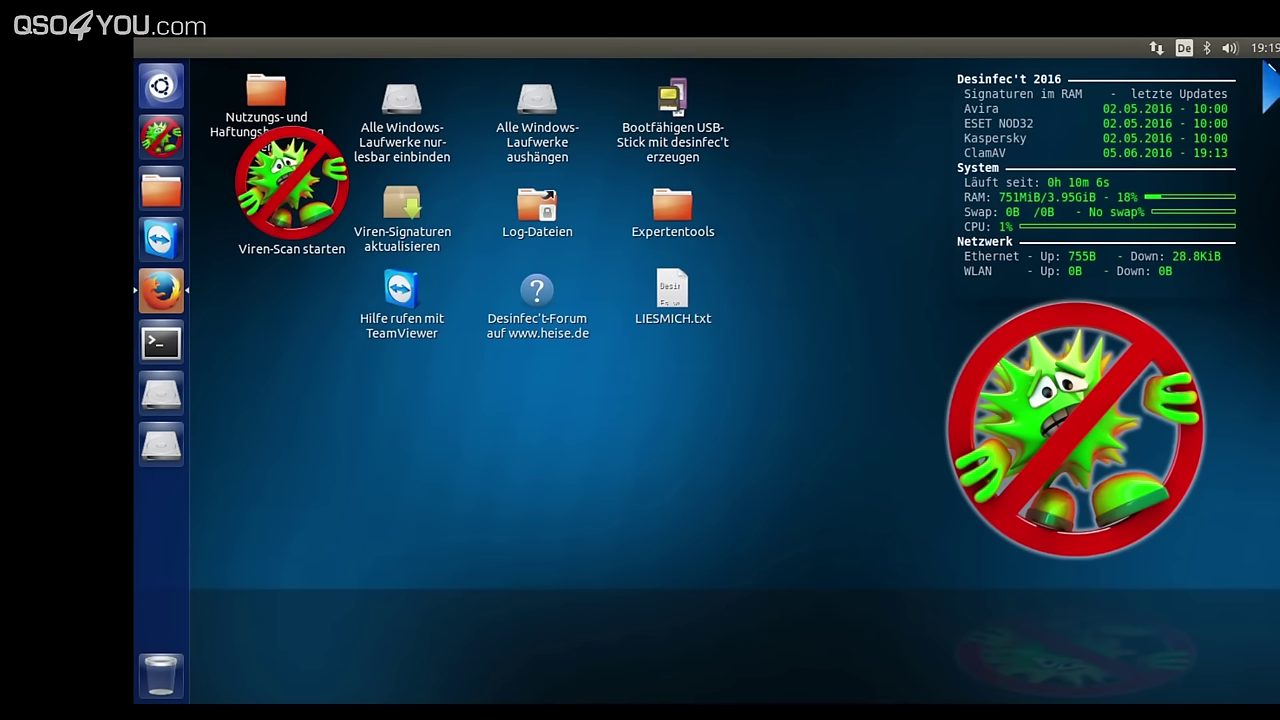
{"action": "left_click", "coordinate": [1266, 48]}
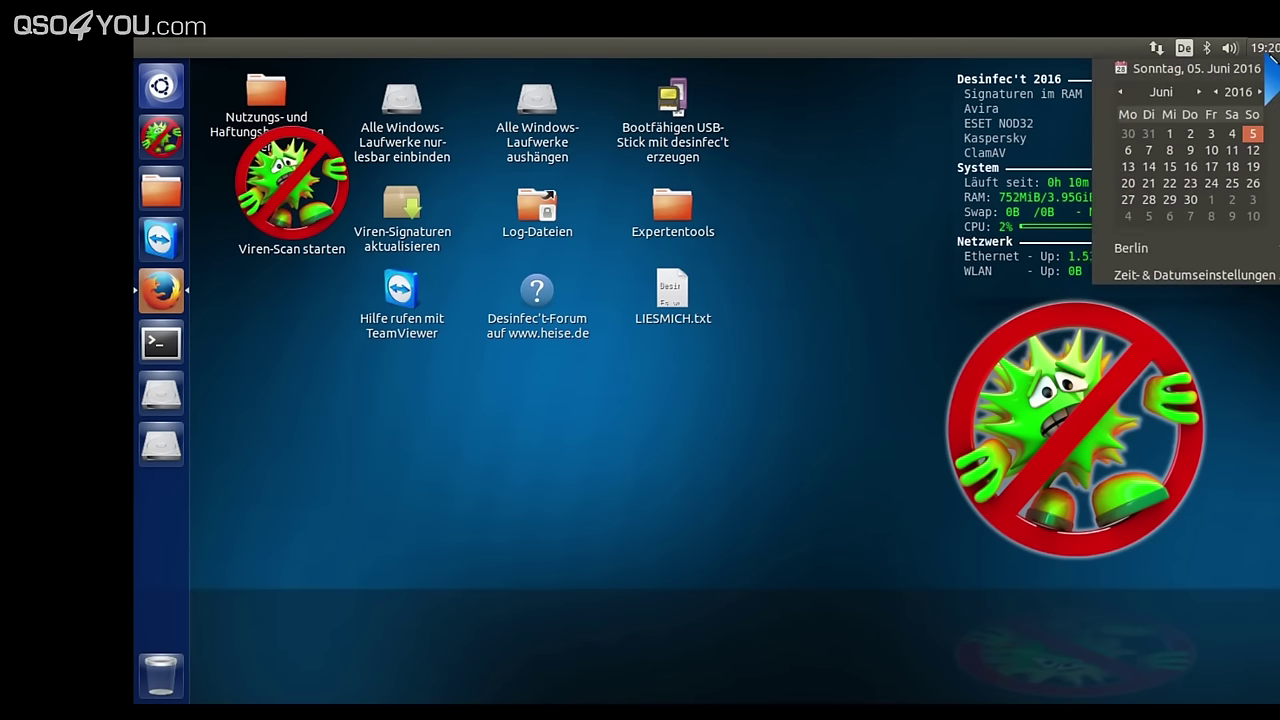